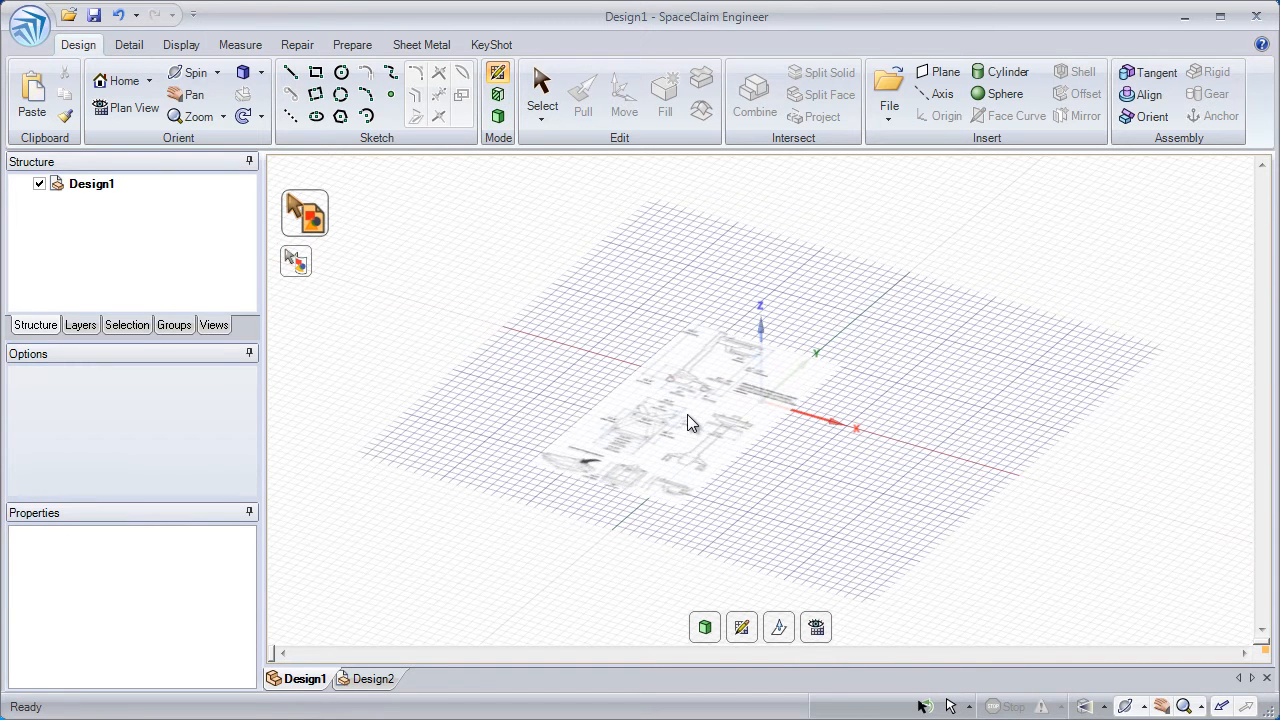
# Place the Ergotron StyleView drawing image on the sketch grid and select it
pyautogui.click(696, 422)
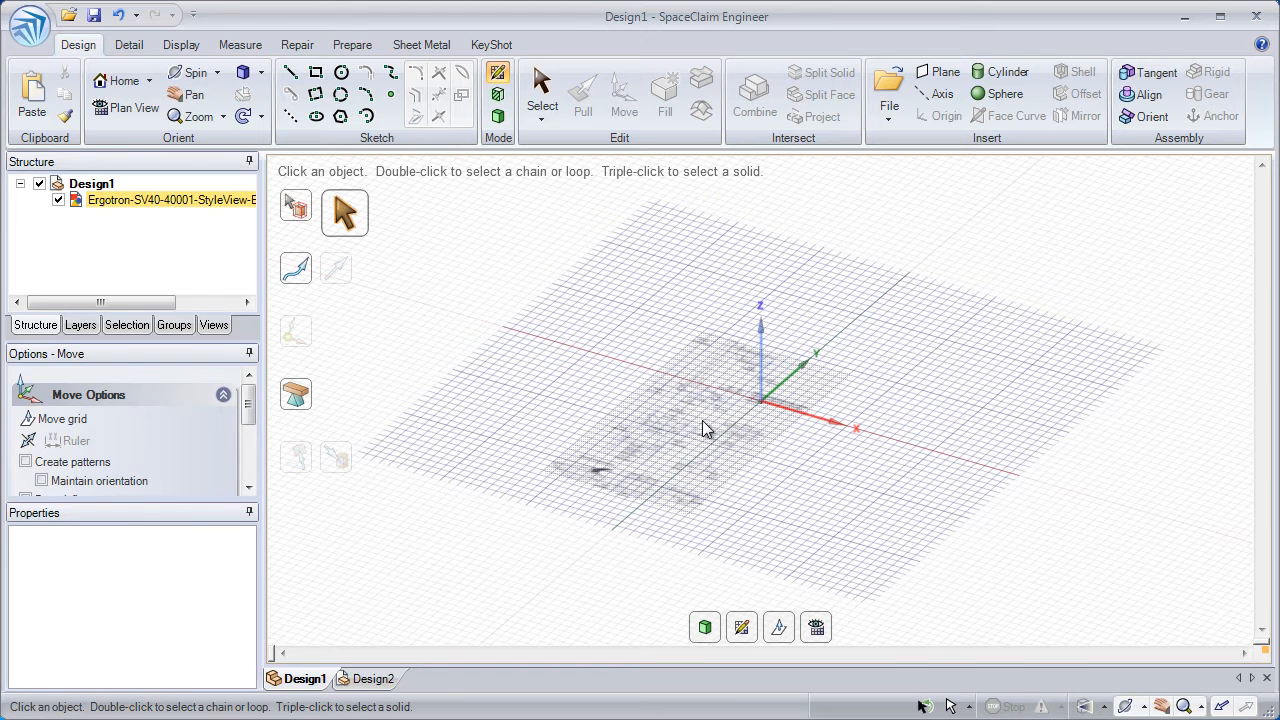
pyautogui.click(542, 92)
pyautogui.click(697, 443)
# Resize the placed image freehand by one of its far corners so that it becomes slightly larger
pyautogui.moveTo(714, 386)
pyautogui.mouseDown()
pyautogui.moveTo(820, 309)
pyautogui.moveTo(634, 366)
pyautogui.moveTo(873, 357)
pyautogui.moveTo(689, 334)
pyautogui.moveTo(757, 449)
pyautogui.moveTo(666, 323)
pyautogui.moveTo(743, 362)
pyautogui.moveTo(722, 375)
pyautogui.mouseUp()
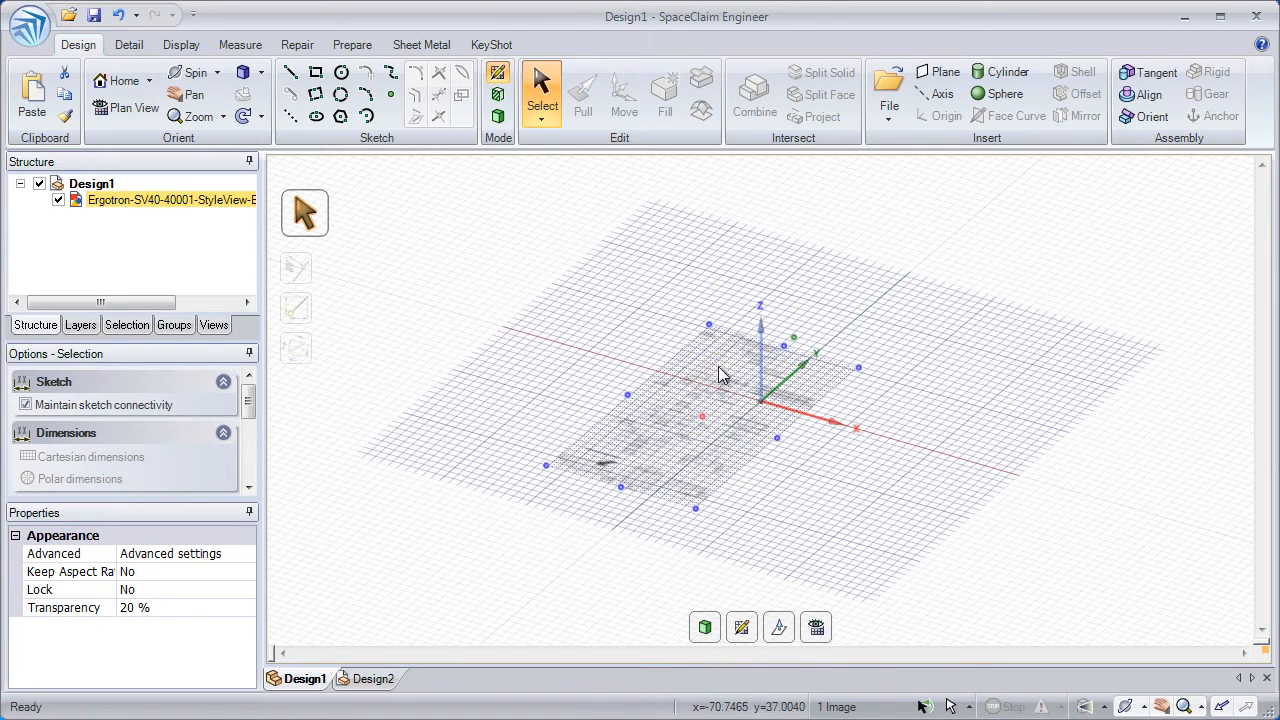
pyautogui.moveTo(709, 330); pyautogui.dragTo(698, 373)
pyautogui.moveTo(707, 330)
pyautogui.mouseDown()
pyautogui.moveTo(709, 257)
pyautogui.moveTo(703, 308)
pyautogui.mouseUp()
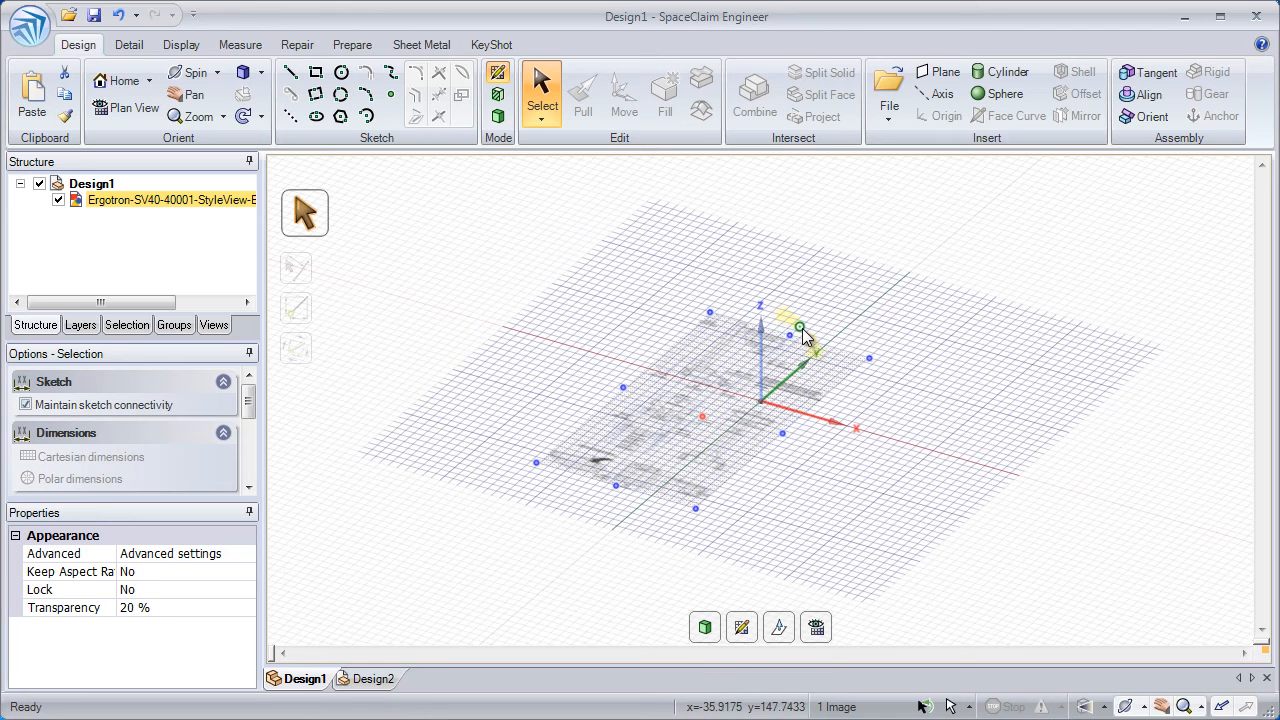
# Rotate the image freehand about its centre, turning it one way and back the other
pyautogui.moveTo(800, 335)
pyautogui.mouseDown()
pyautogui.moveTo(745, 328)
pyautogui.moveTo(830, 360)
pyautogui.moveTo(843, 340)
pyautogui.moveTo(803, 313)
pyautogui.mouseUp()
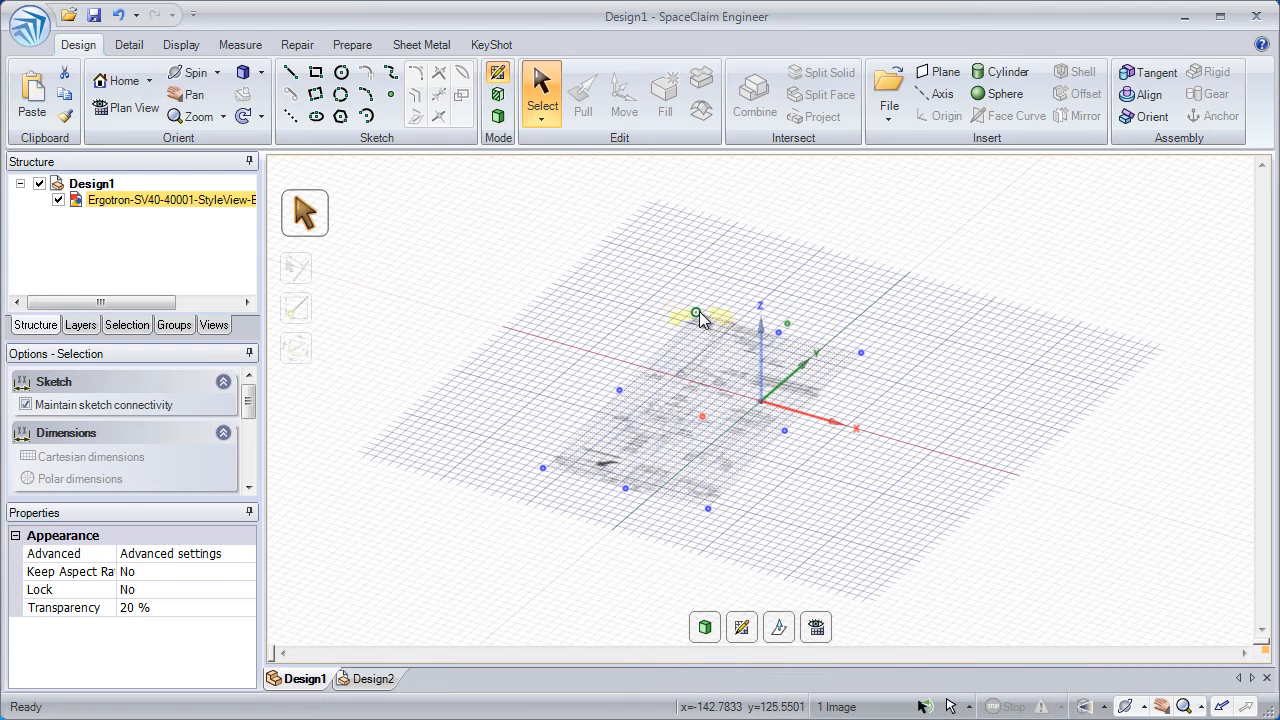
pyautogui.moveTo(700, 318); pyautogui.dragTo(706, 348)
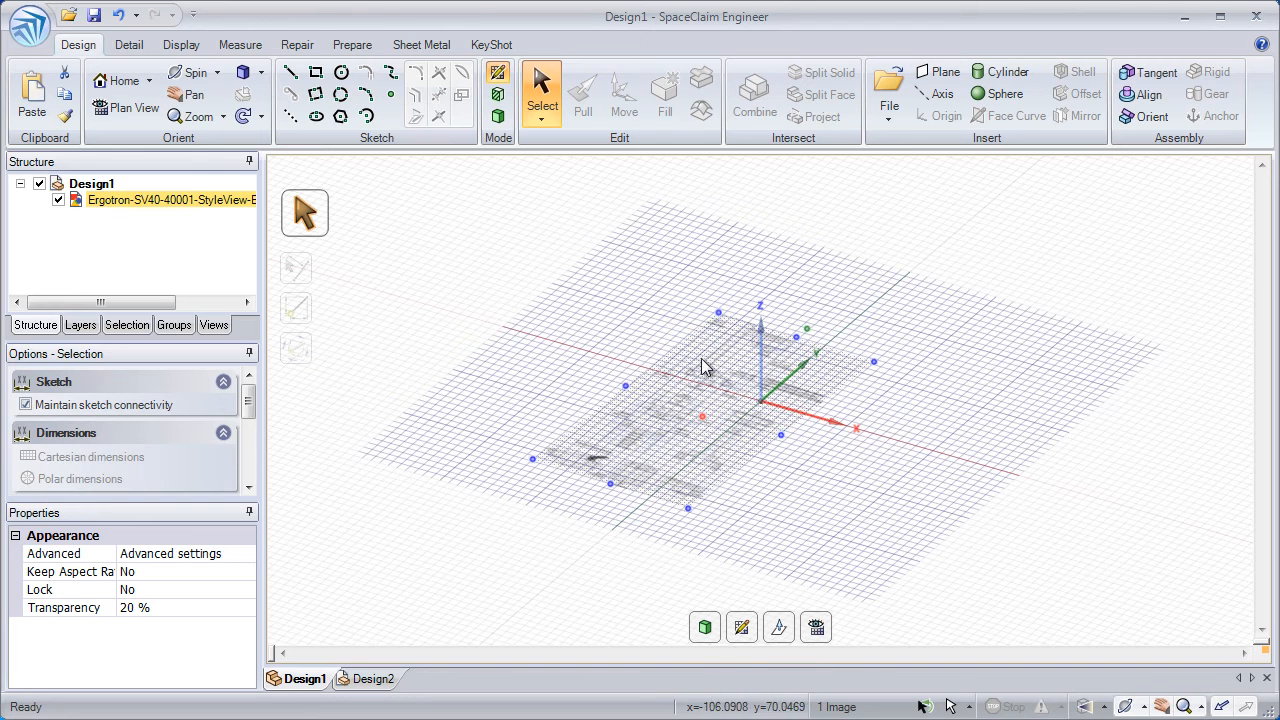
# Move the image's rotation point outside its long edge and try adjusting the image with its rotation and side handles
pyautogui.moveTo(702, 424); pyautogui.dragTo(727, 383)
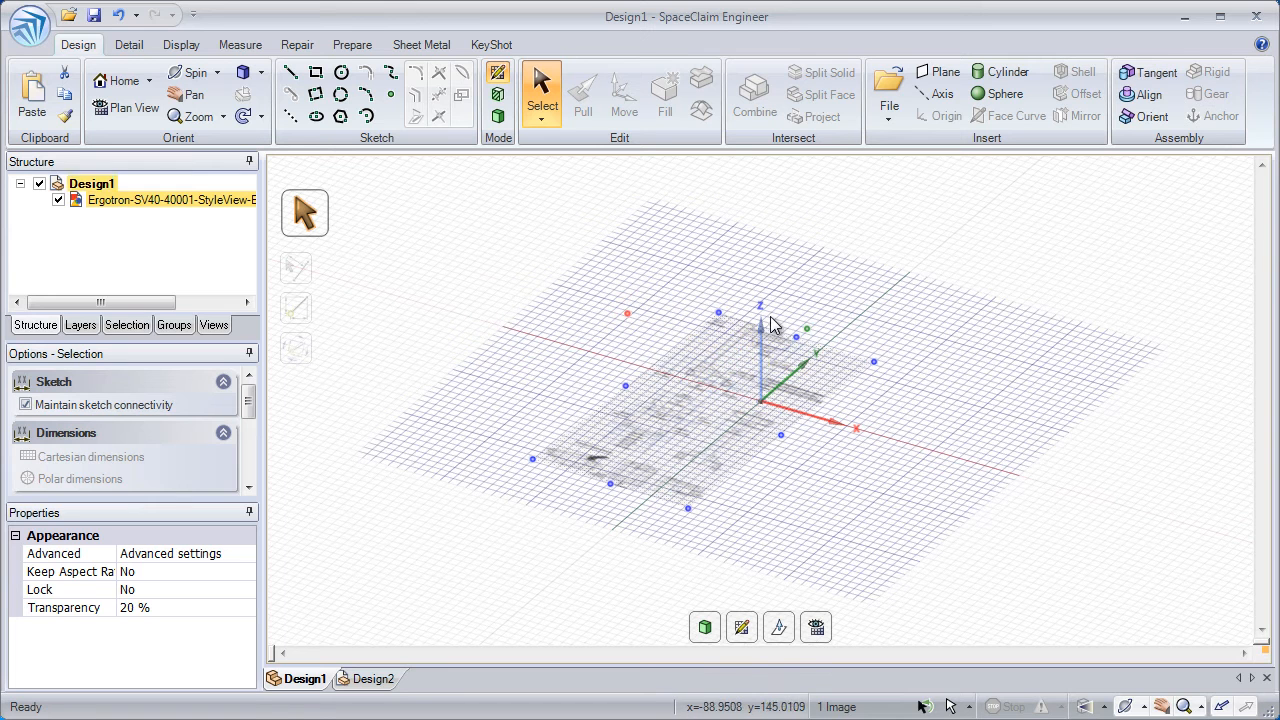
pyautogui.moveTo(810, 335)
pyautogui.mouseDown()
pyautogui.moveTo(774, 220)
pyautogui.moveTo(811, 354)
pyautogui.moveTo(793, 381)
pyautogui.moveTo(811, 309)
pyautogui.moveTo(809, 337)
pyautogui.mouseUp()
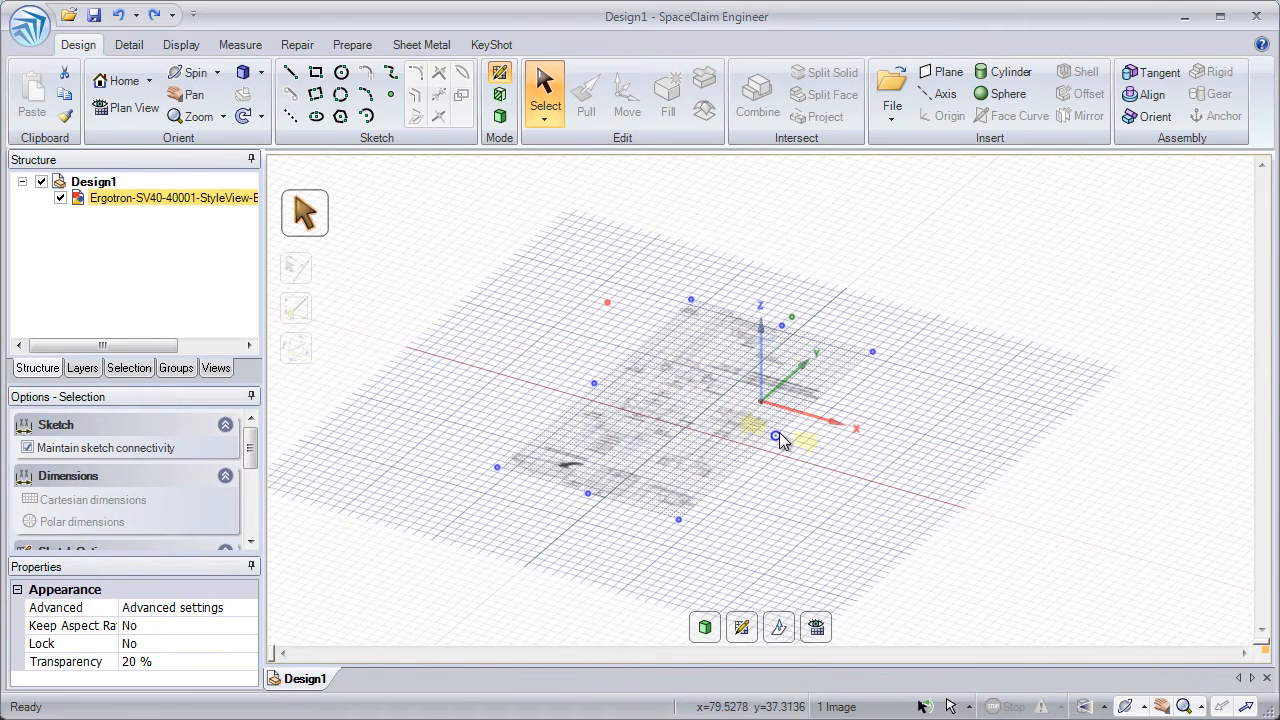
pyautogui.moveTo(783, 441)
pyautogui.mouseDown()
pyautogui.moveTo(425, 336)
pyautogui.moveTo(766, 457)
pyautogui.mouseUp()
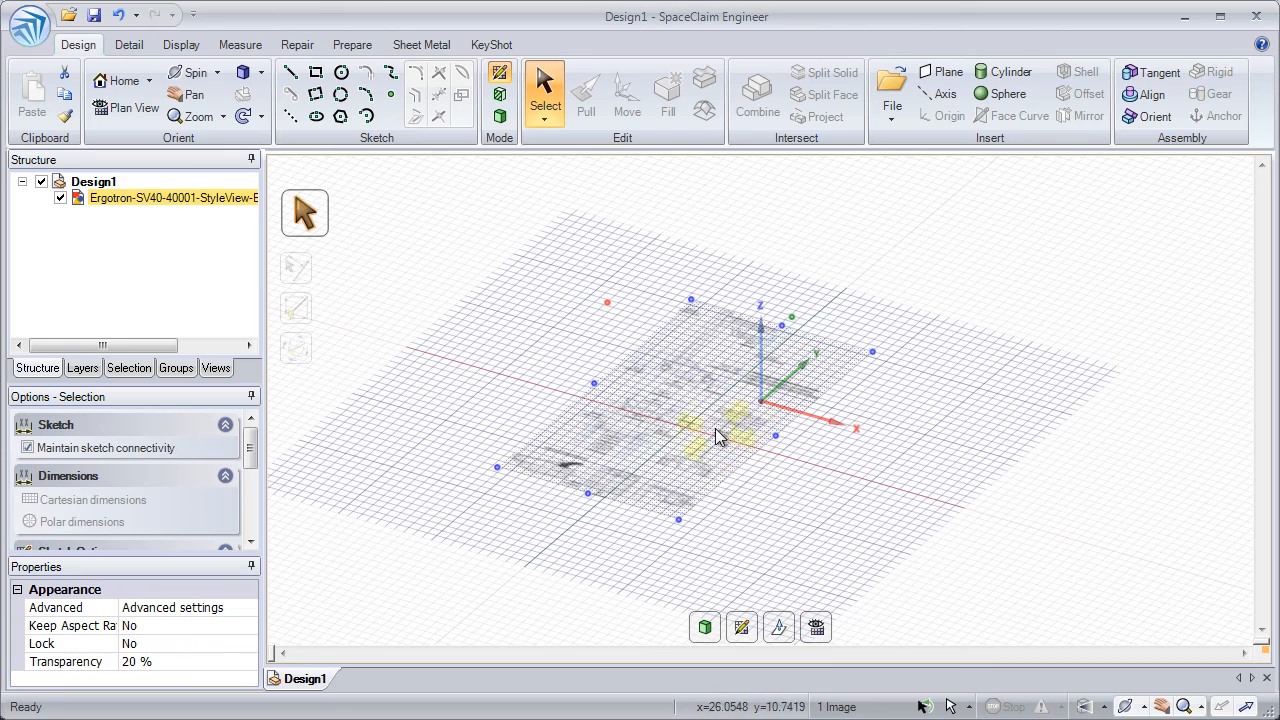
# In plan view, trace the left side of the front-view stand with connected lines, from the tray's 10 mm edge down to the floor
pyautogui.click(138, 110)
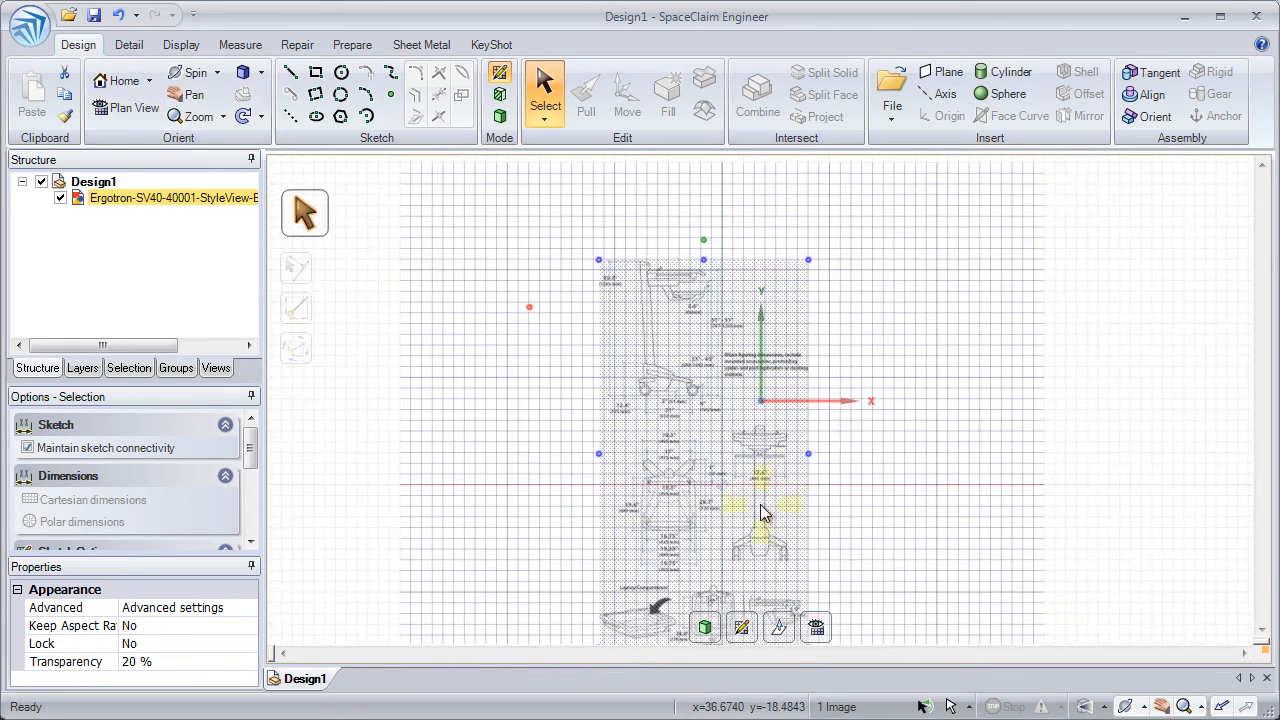
pyautogui.scroll(3, 750, 630)
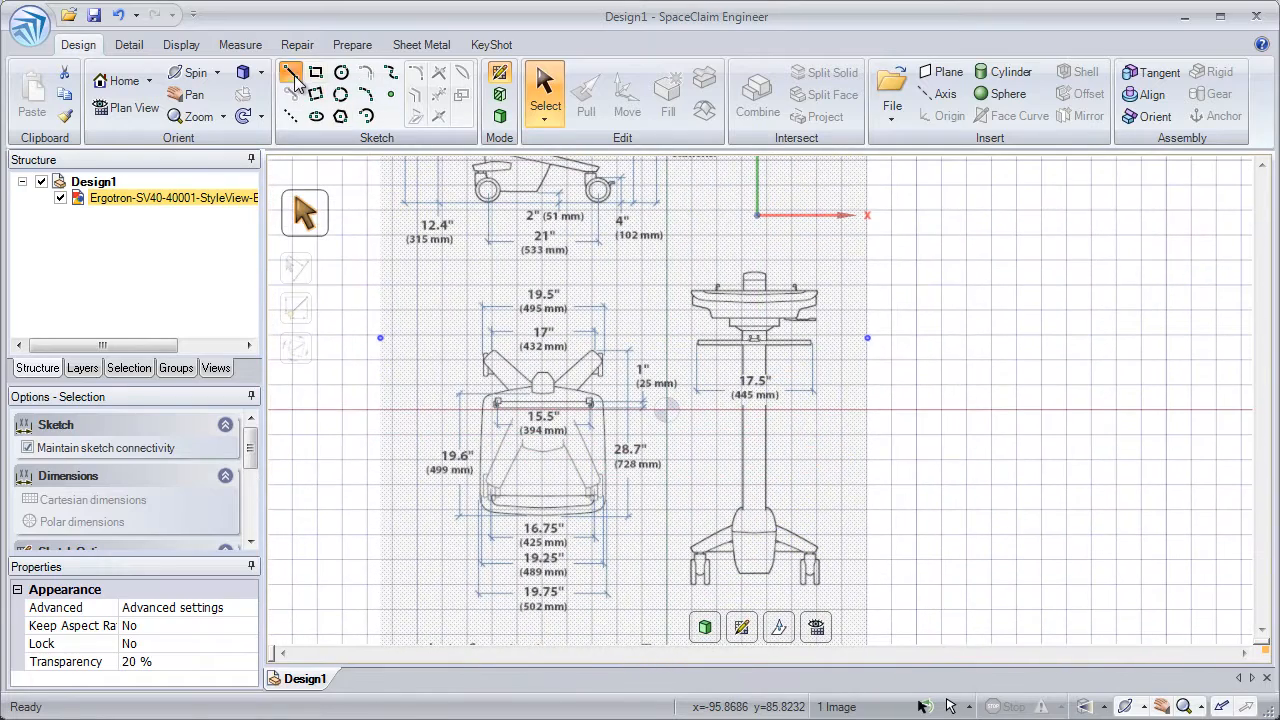
pyautogui.click(289, 72)
pyautogui.click(691, 287)
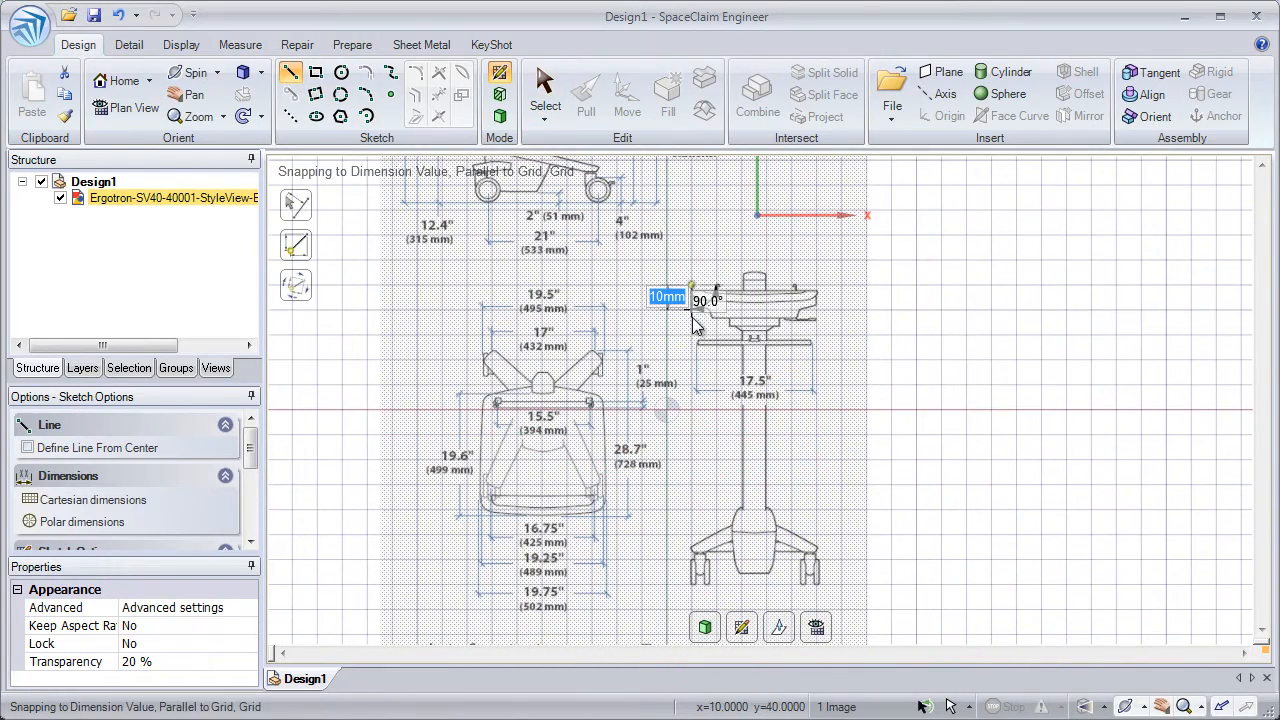
pyautogui.click(691, 309)
pyautogui.click(740, 337)
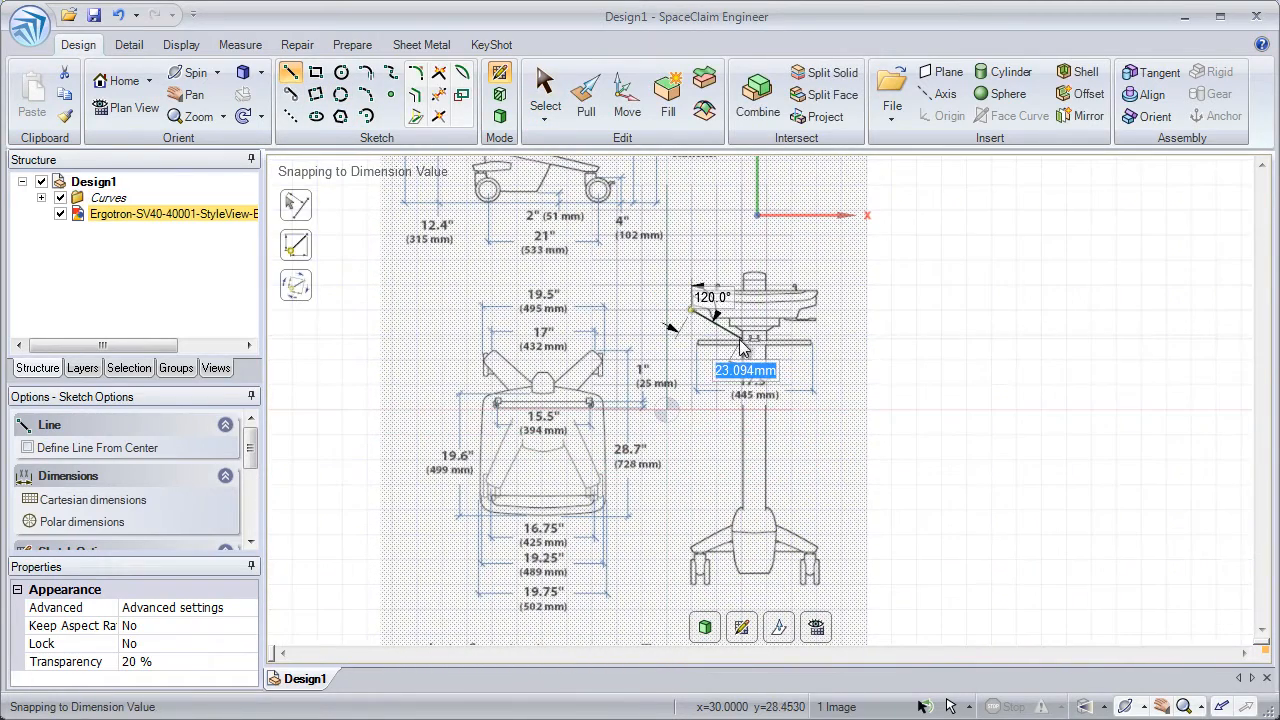
pyautogui.click(741, 510)
pyautogui.click(691, 541)
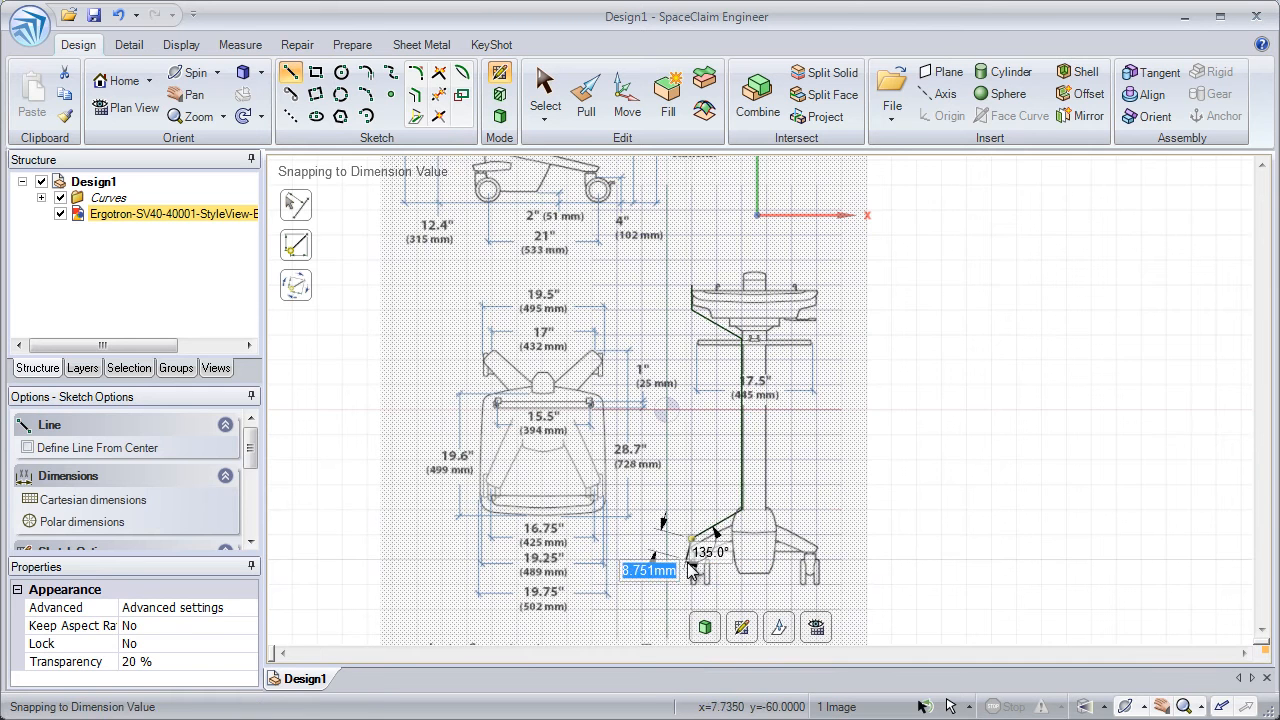
pyautogui.click(691, 583)
# Continue the lines along the base and up the stand's right side, closing the outline with a top edge about 47 mm long
pyautogui.click(816, 583)
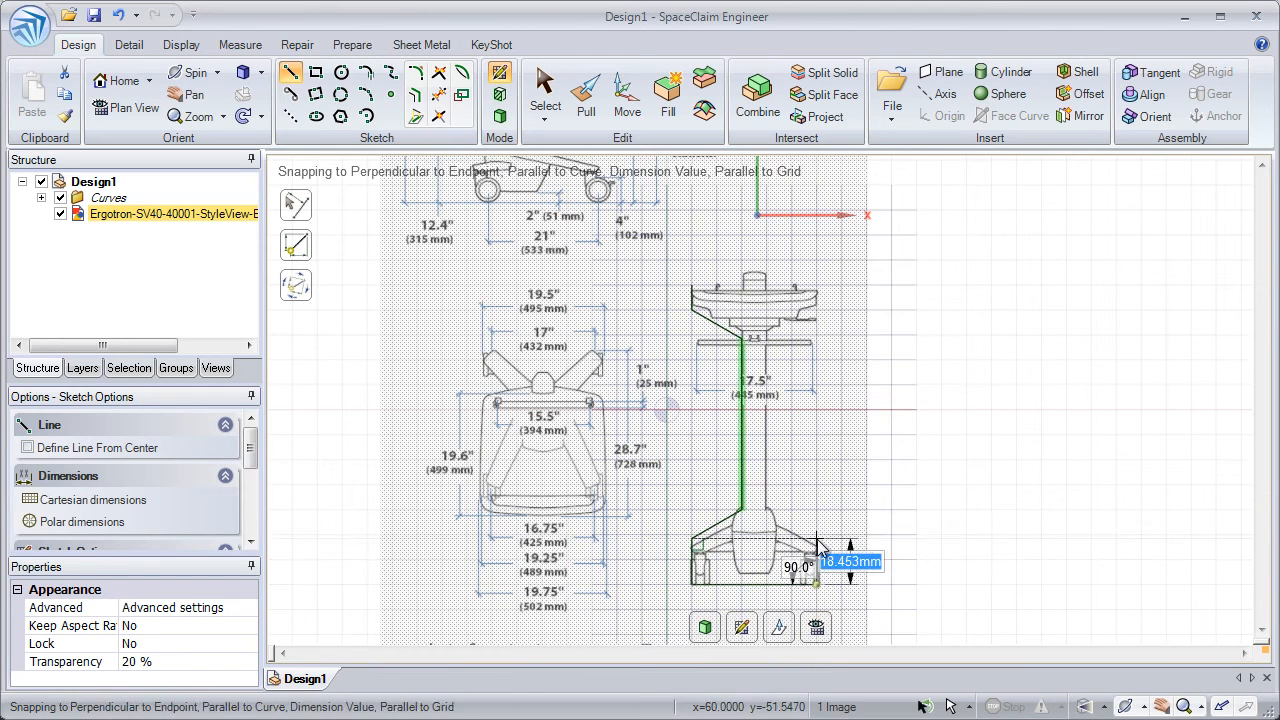
pyautogui.click(817, 539)
pyautogui.click(768, 510)
pyautogui.click(768, 335)
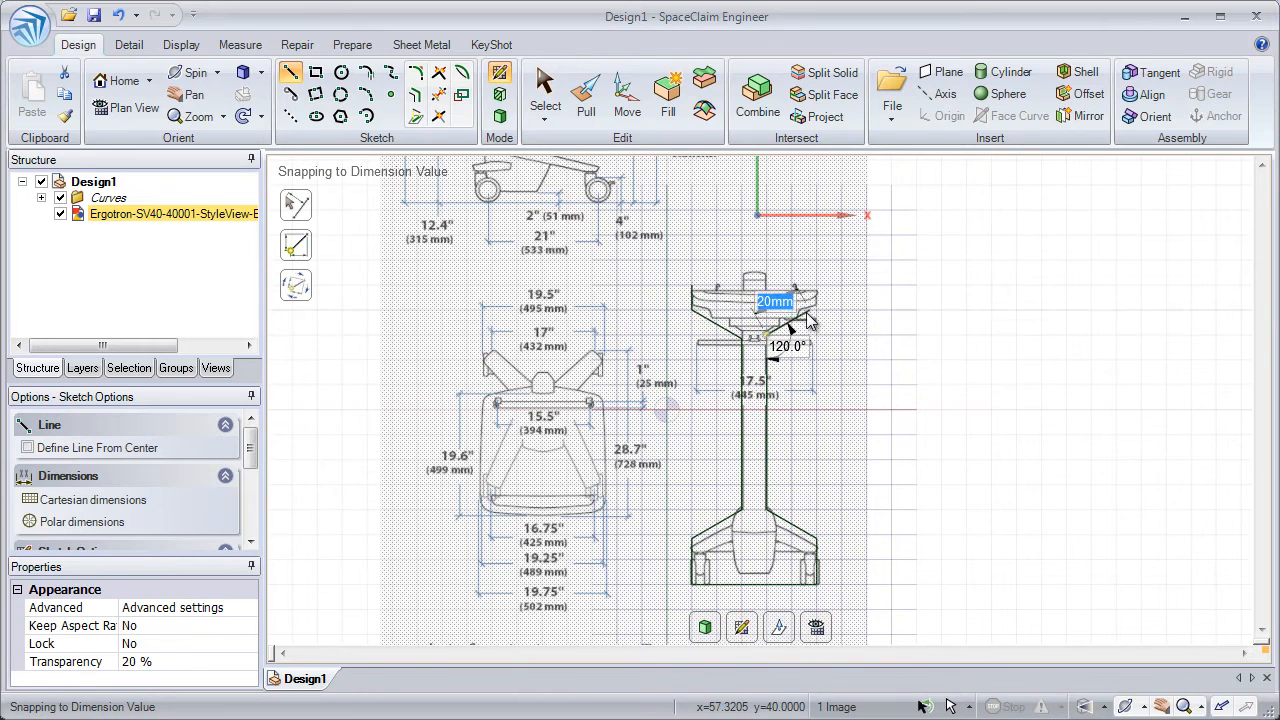
pyautogui.click(810, 310)
pyautogui.click(814, 288)
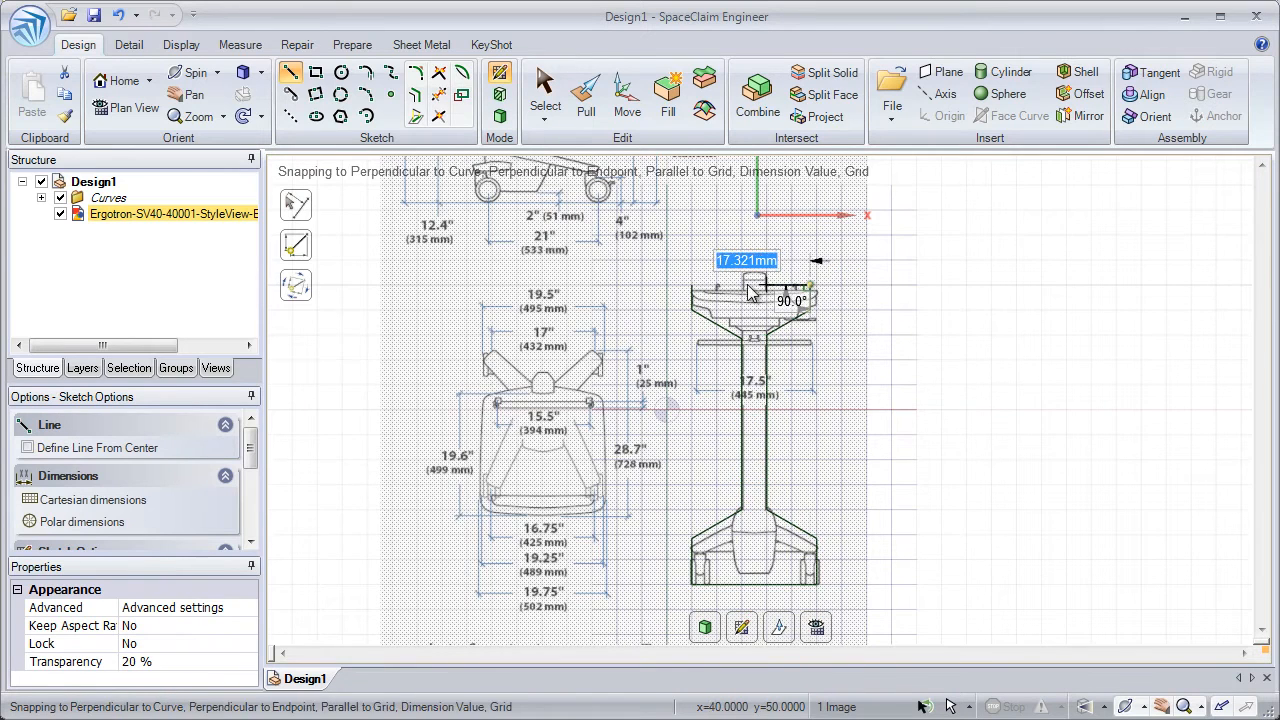
pyautogui.click(697, 304)
# Turn the closed outline into a surface in 3D mode and extrude it into a solid behind the image plane
pyautogui.scroll(-2, 728, 420)
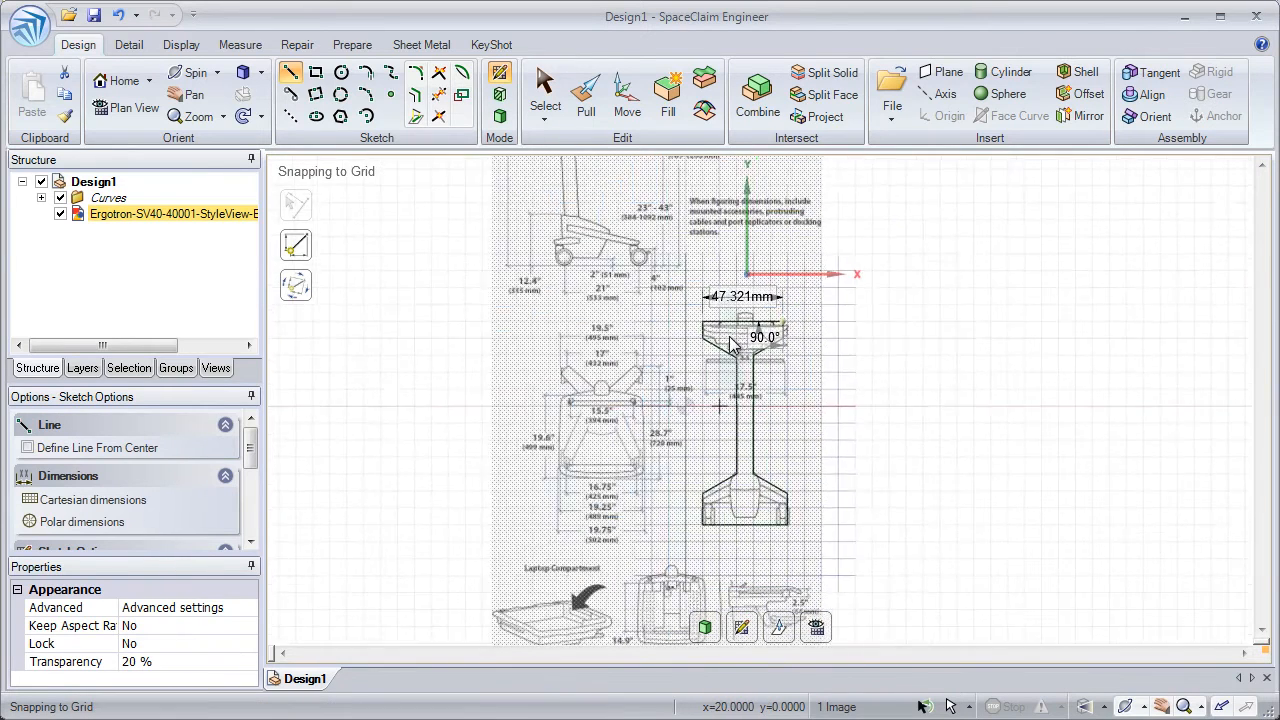
pyautogui.click(706, 627)
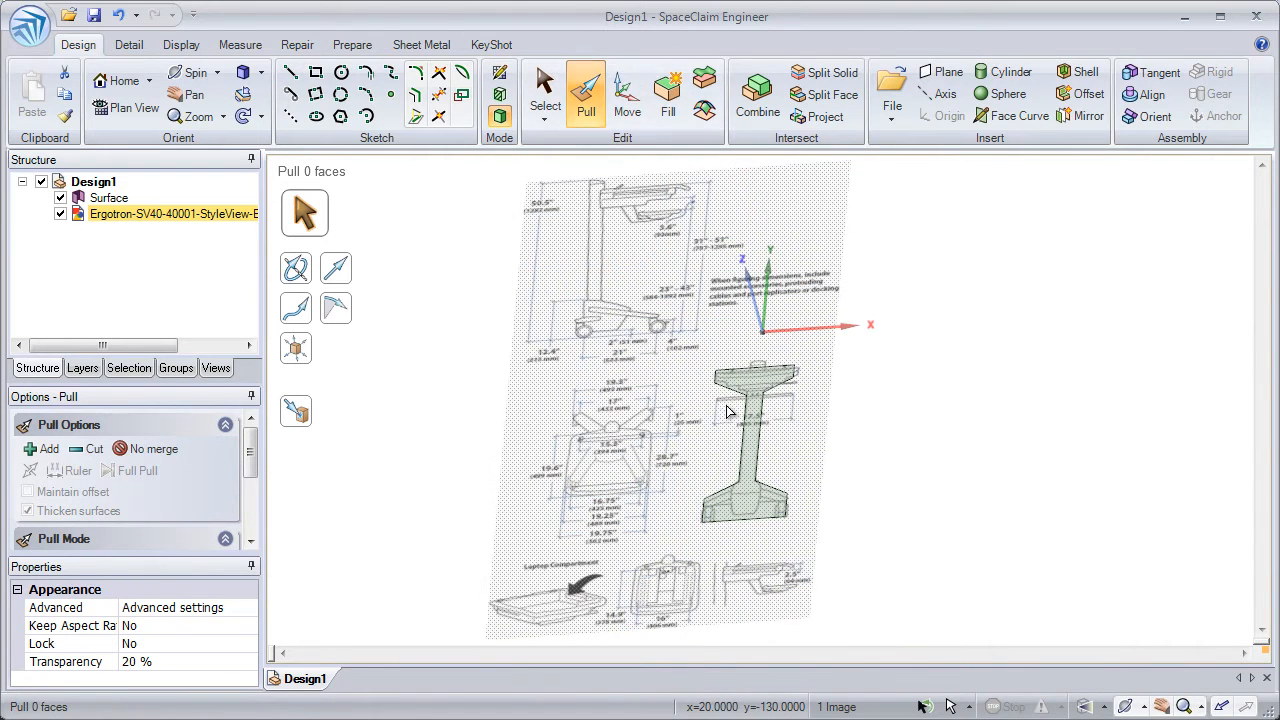
pyautogui.click(748, 476)
pyautogui.moveTo(830, 470); pyautogui.dragTo(949, 554)
pyautogui.keyDown('shift'); pyautogui.moveTo(876, 483); pyautogui.dragTo(825, 455, button='middle'); pyautogui.keyUp('shift')
pyautogui.click(833, 462)
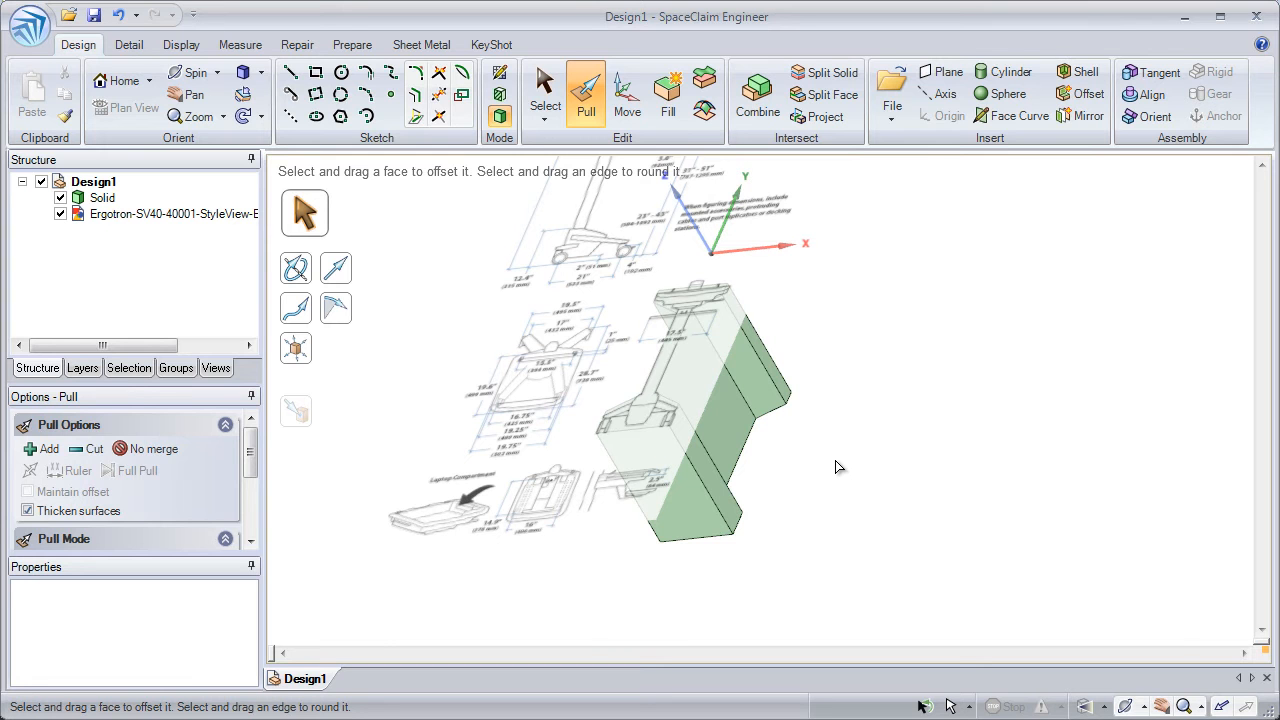
pyautogui.keyDown('shift'); pyautogui.moveTo(832, 446); pyautogui.dragTo(850, 460, button='middle'); pyautogui.keyUp('shift')
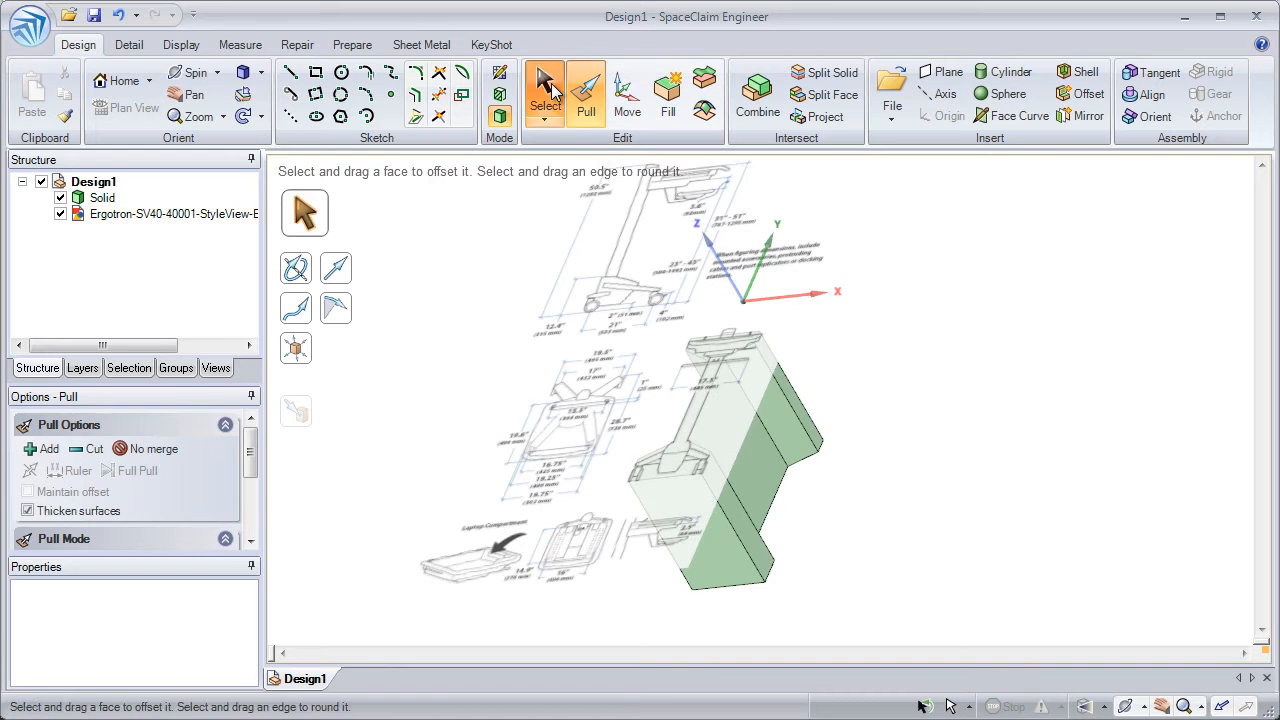
# Make white (R:255, G:255, B:255) a transparent colour in the image's advanced settings
pyautogui.click(549, 90)
pyautogui.click(575, 290)
pyautogui.click(583, 322)
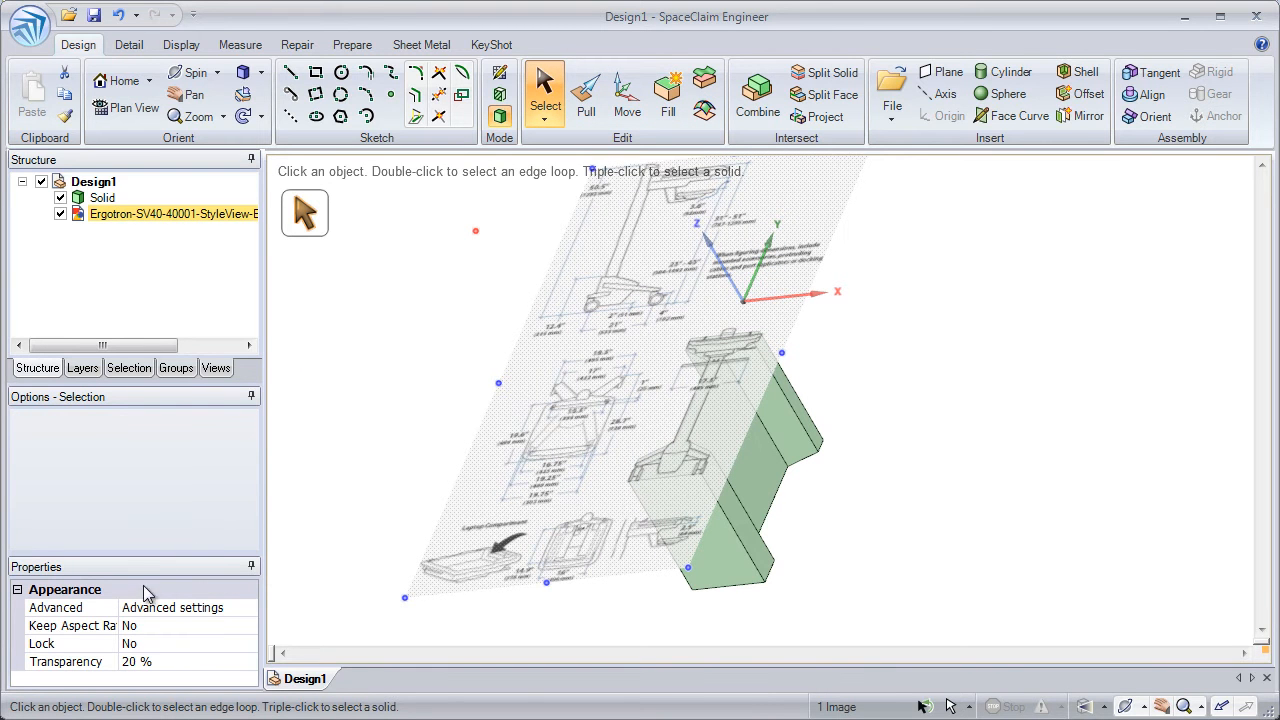
pyautogui.click(182, 610)
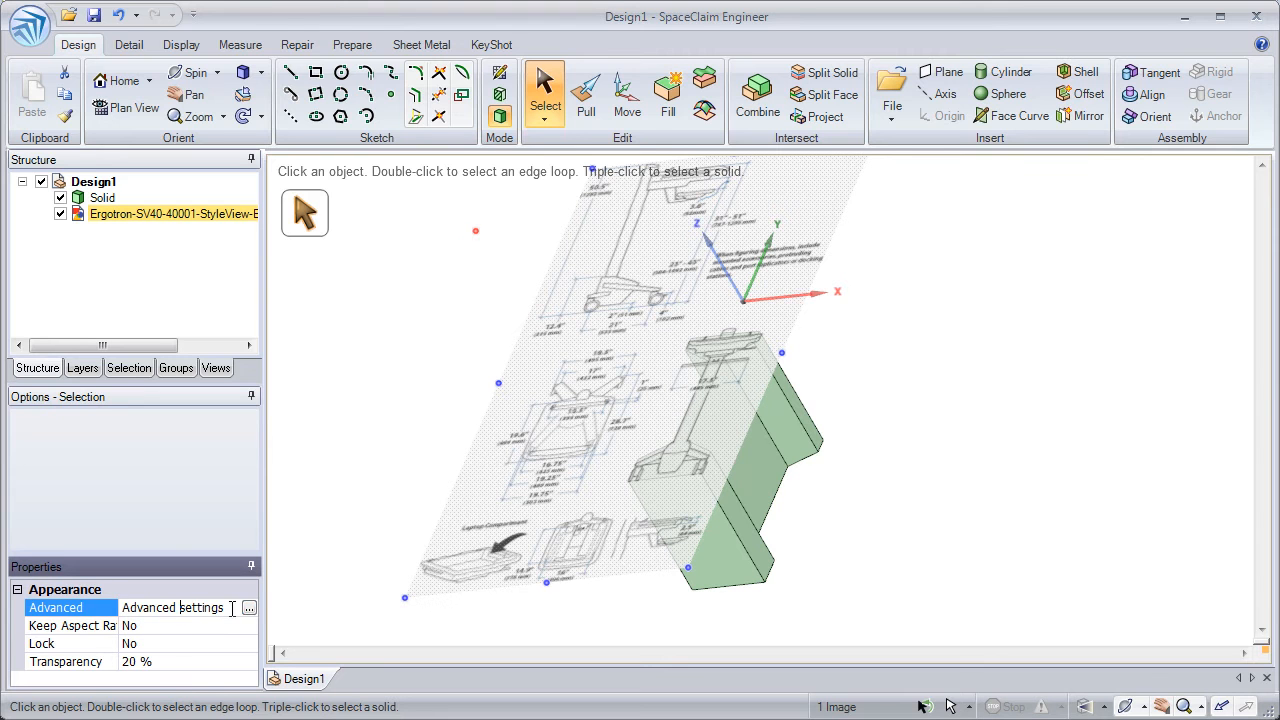
pyautogui.click(249, 609)
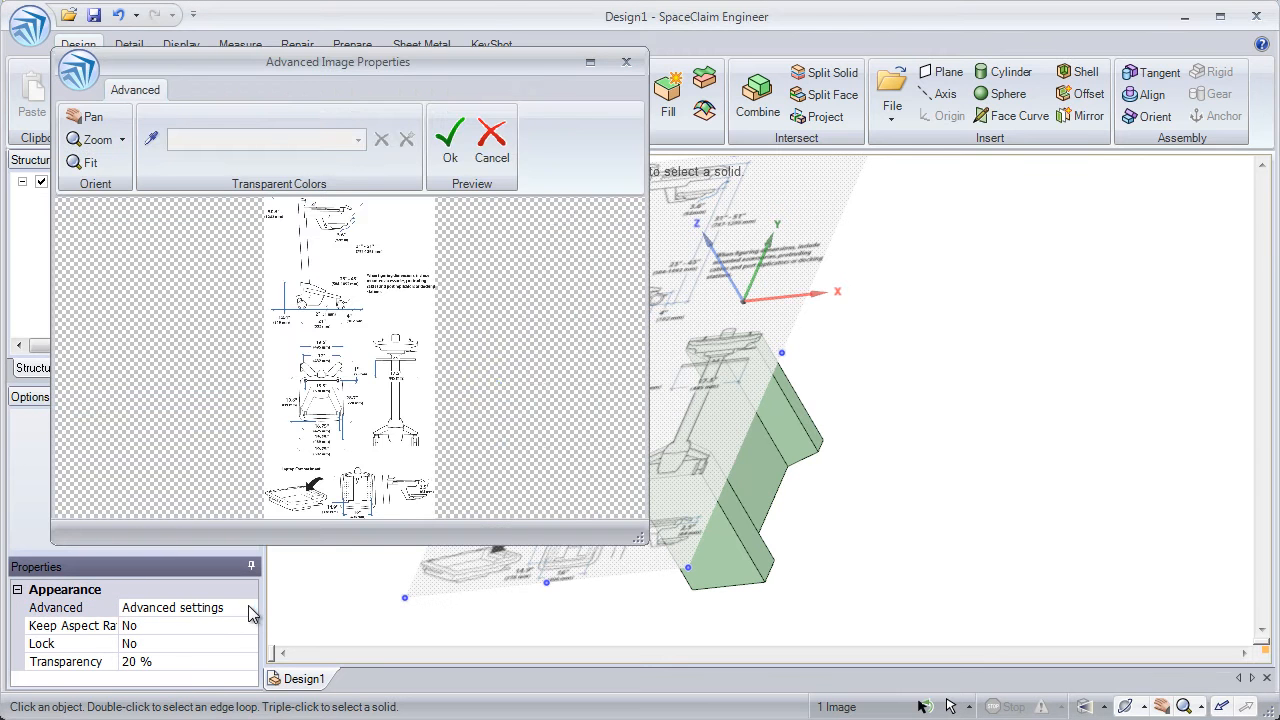
pyautogui.click(152, 142)
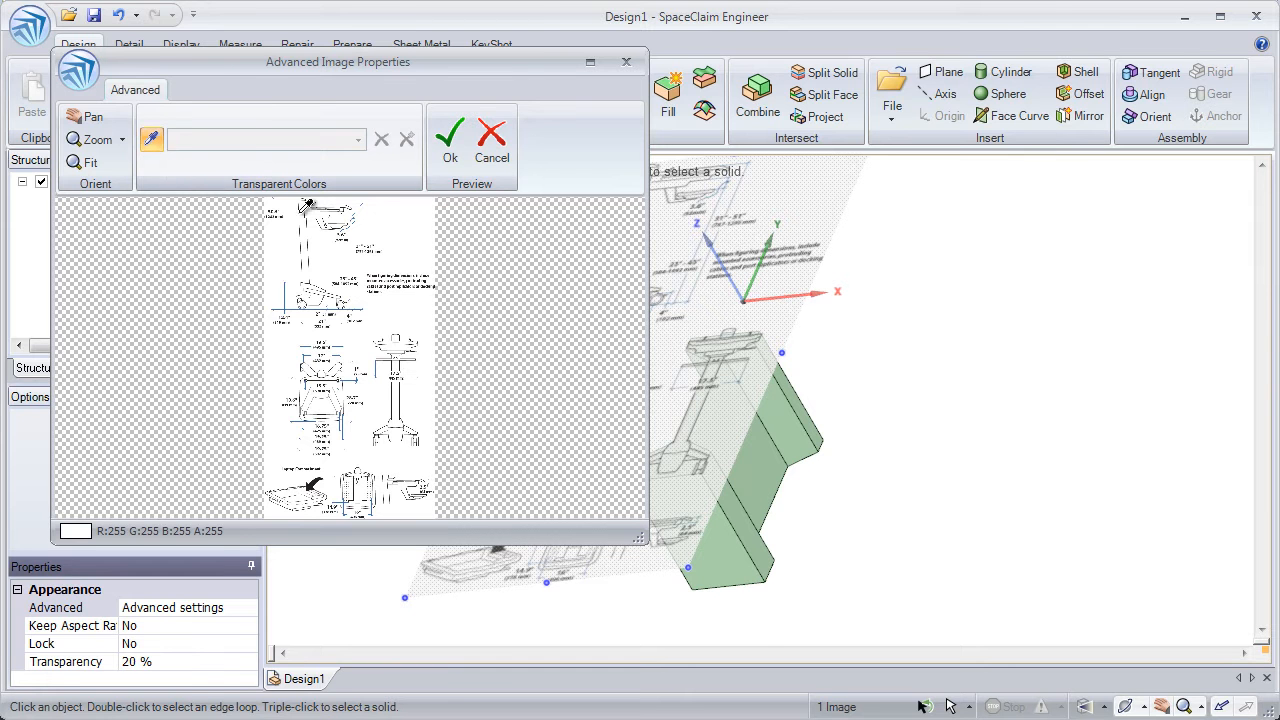
pyautogui.click(403, 234)
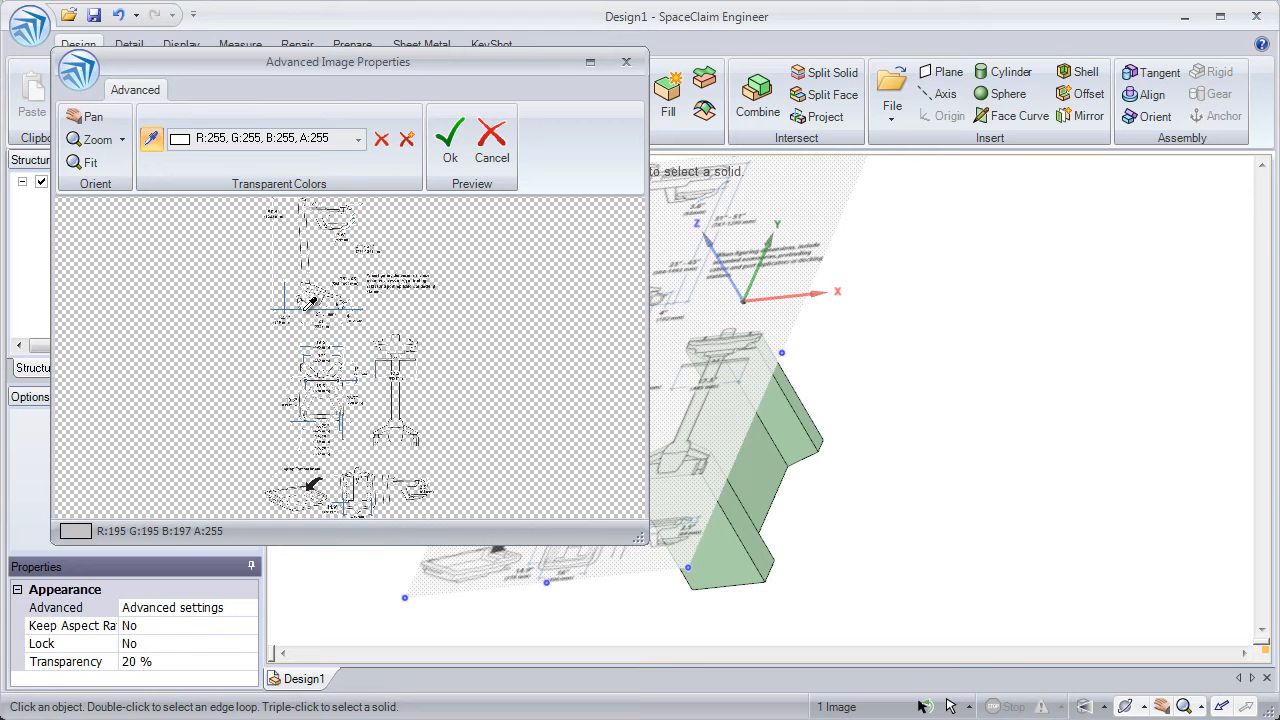
# Zoom in on the image preview and add near-white shades and the blue dimension-line colour R:65, G:114, B:173 as transparent colours
pyautogui.click(124, 141)
pyautogui.moveTo(88, 160); pyautogui.dragTo(140, 162)
pyautogui.click(126, 139)
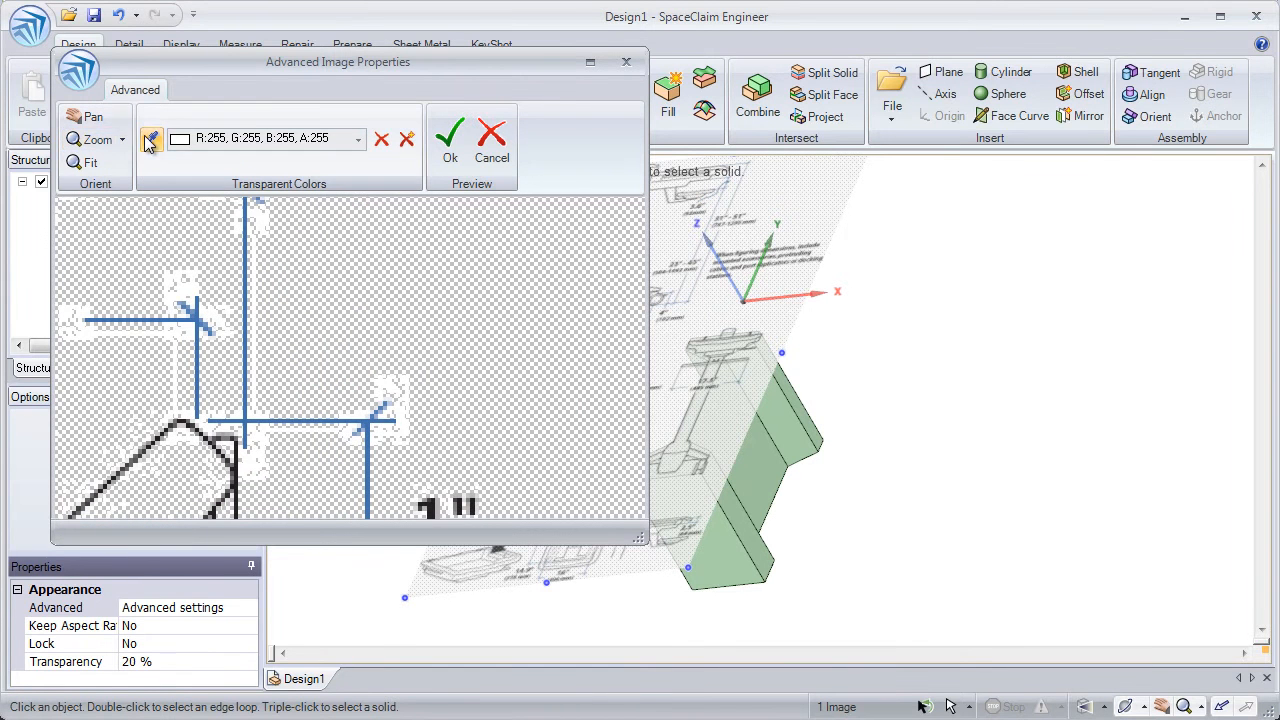
pyautogui.click(108, 119)
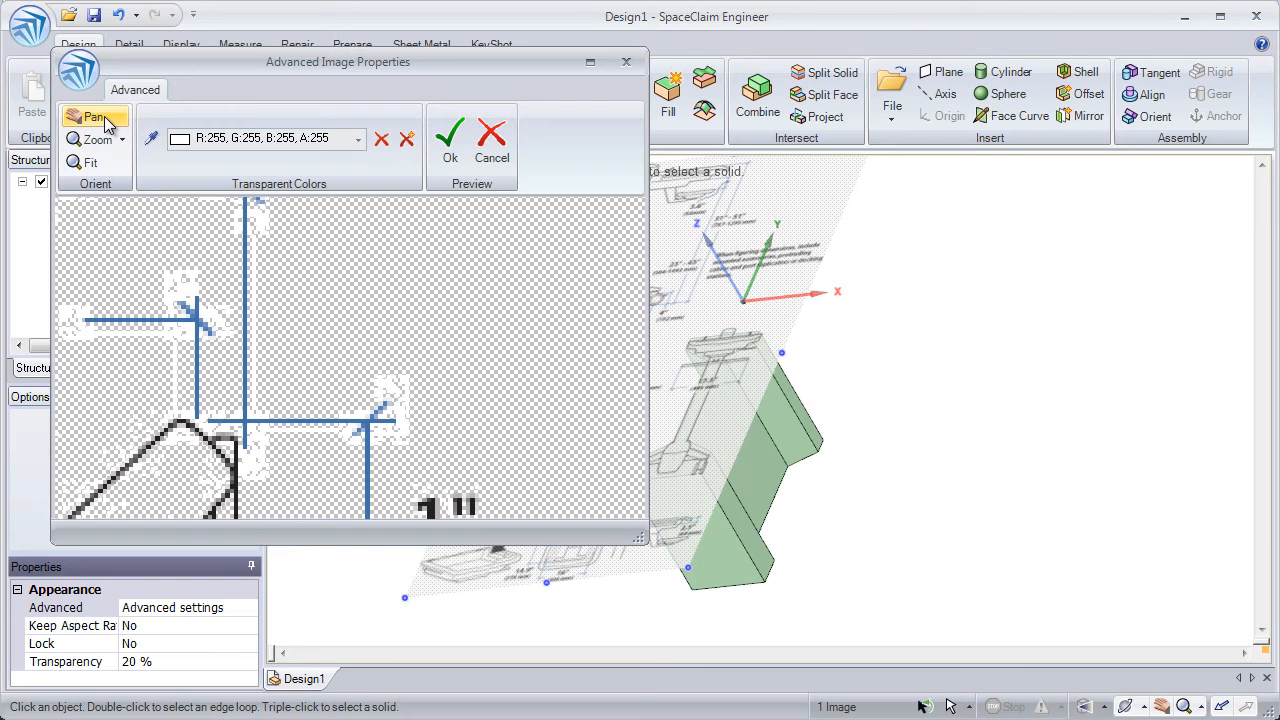
pyautogui.moveTo(267, 337); pyautogui.dragTo(293, 241)
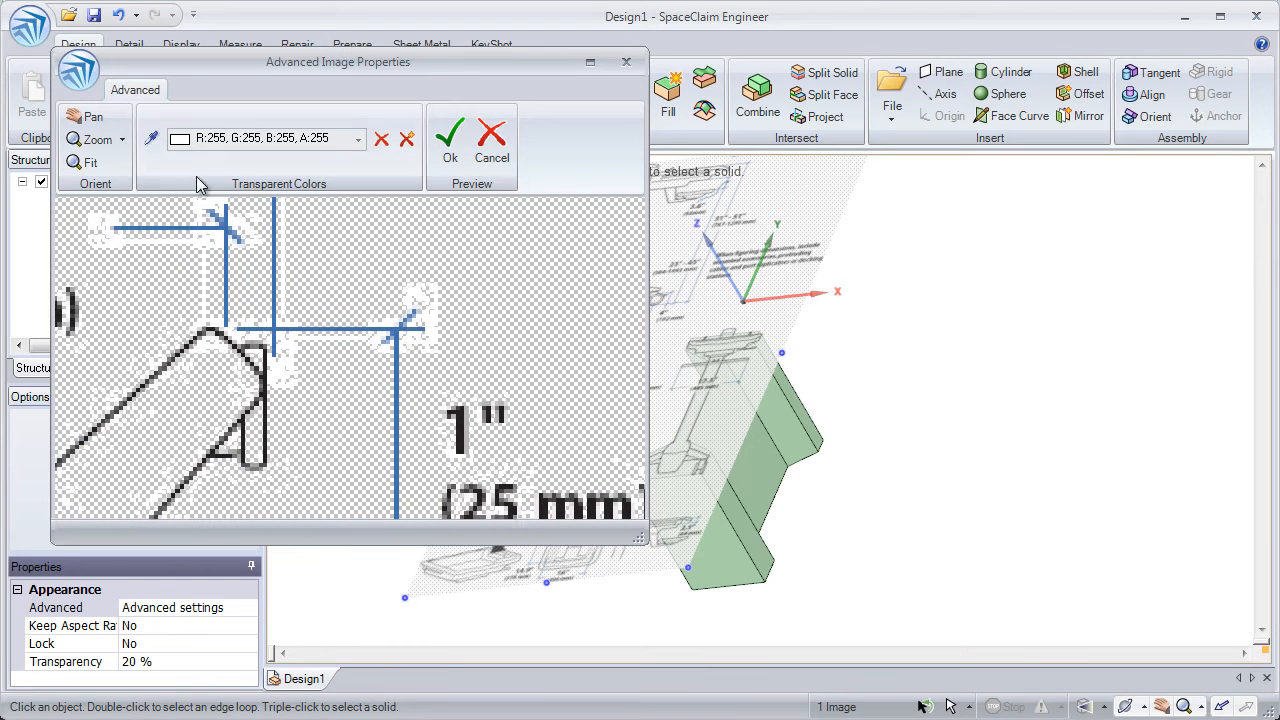
pyautogui.click(151, 139)
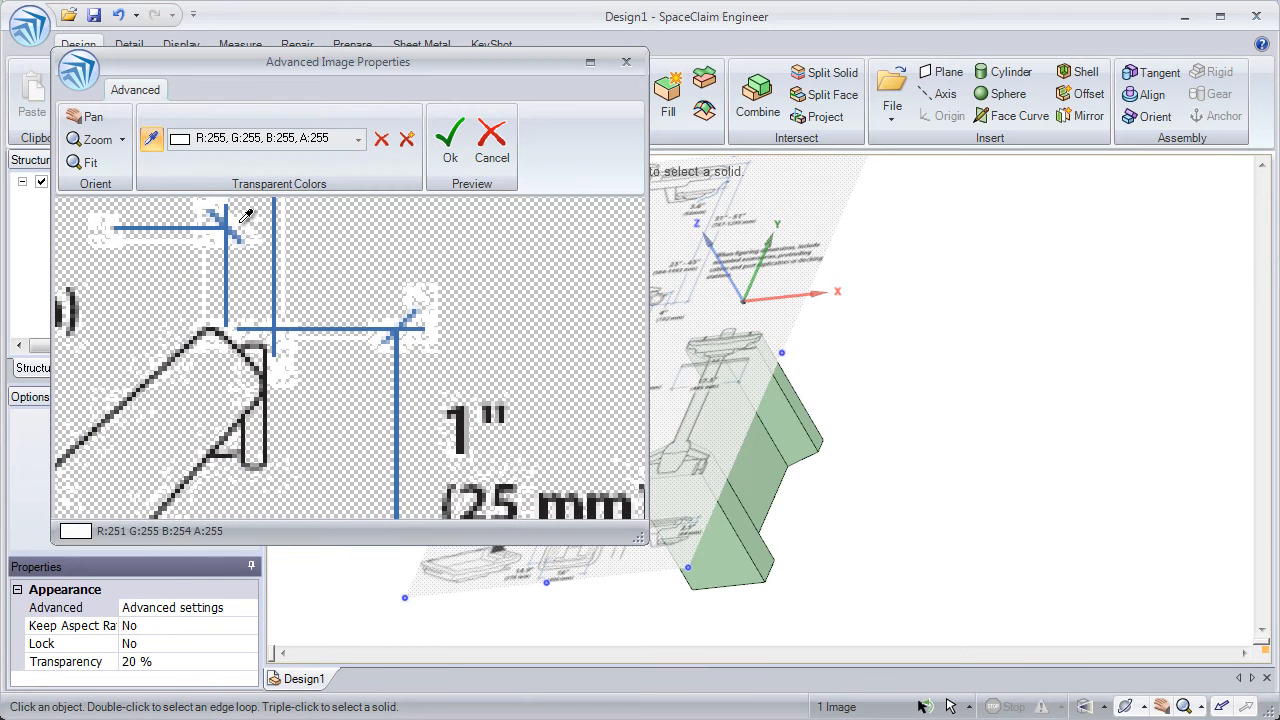
pyautogui.click(348, 329)
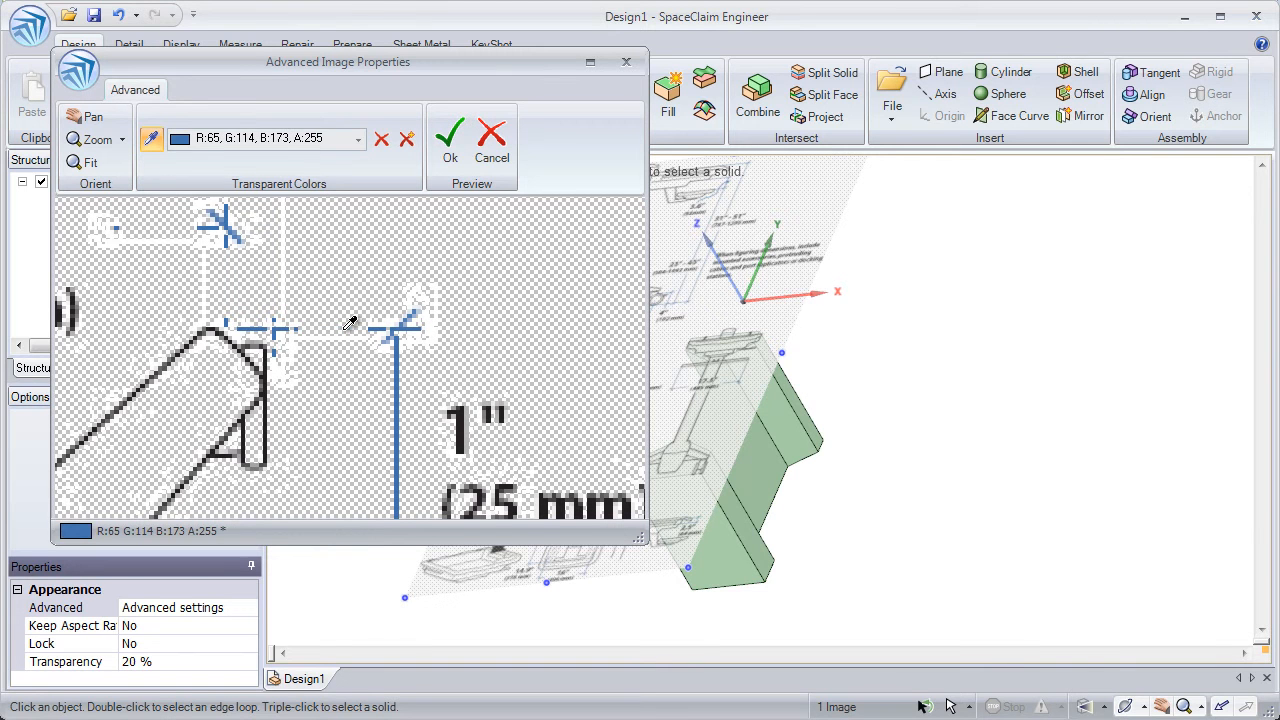
# Delete the blue R:65, G:114, B:173 entry from the transparent colours and apply the advanced image properties
pyautogui.click(354, 143)
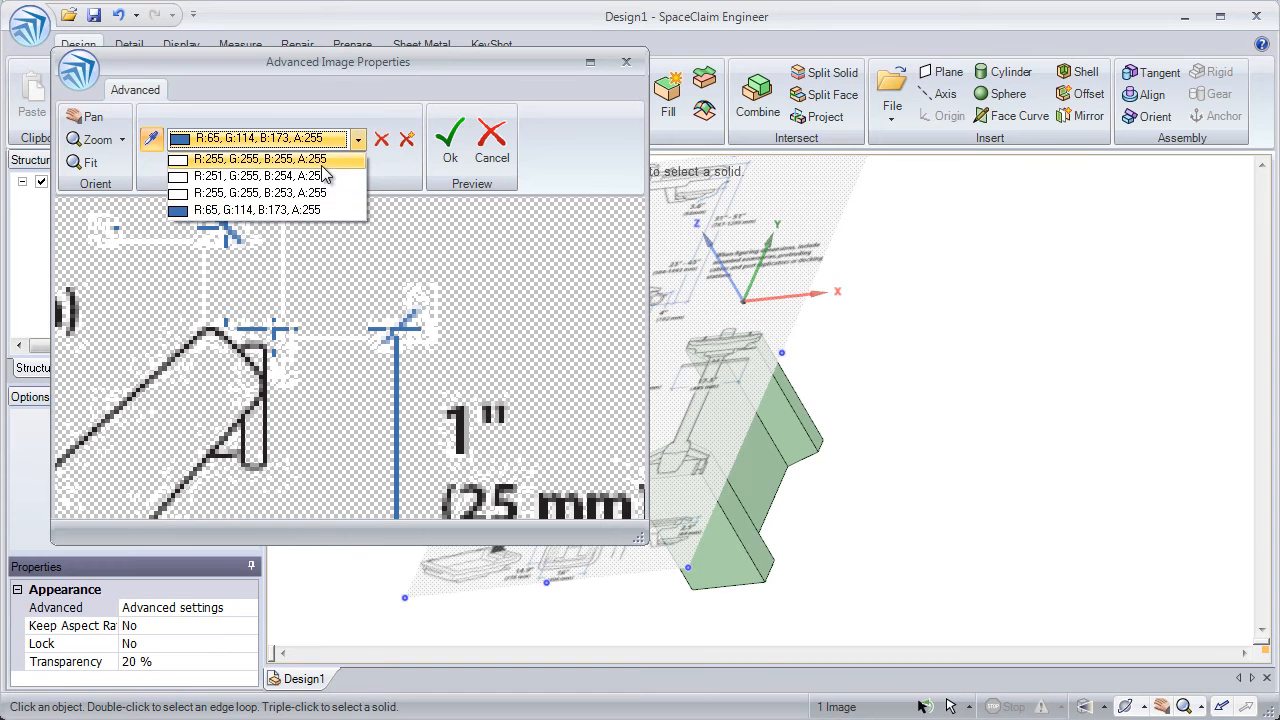
pyautogui.click(381, 143)
pyautogui.click(381, 140)
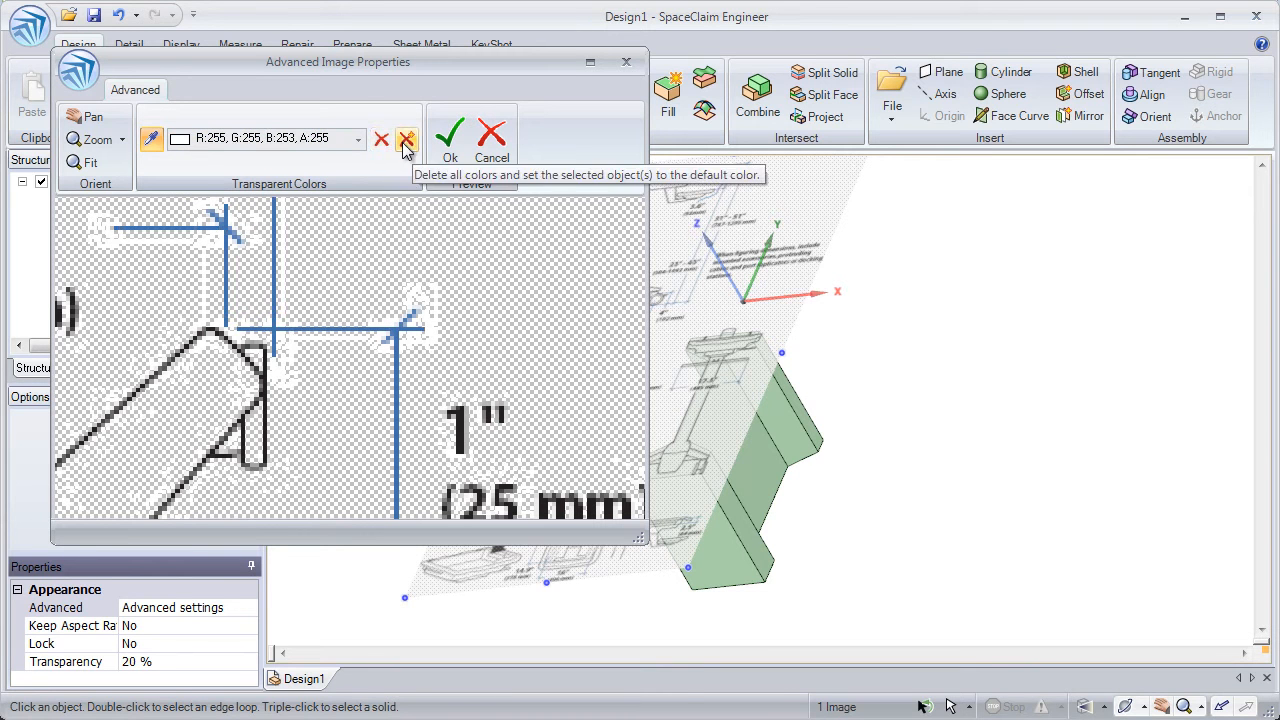
pyautogui.click(451, 143)
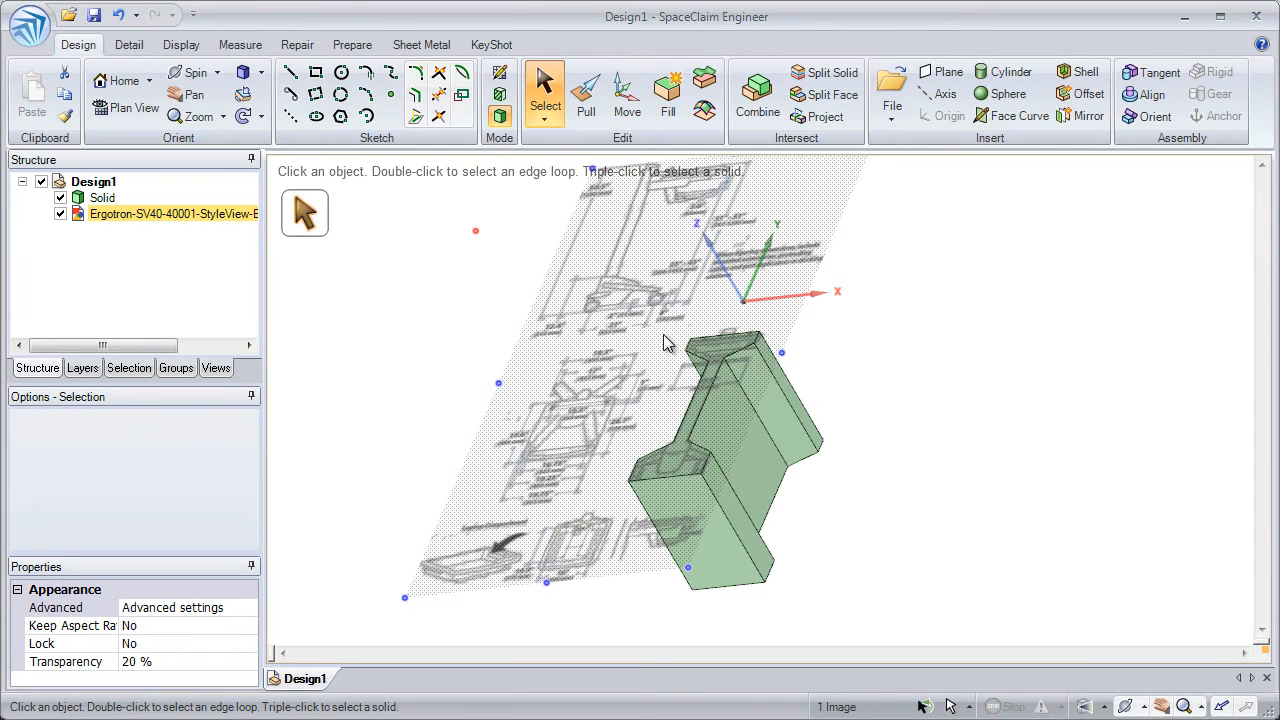
# Set the reference drawing image to keep its aspect ratio
pyautogui.click(236, 626)
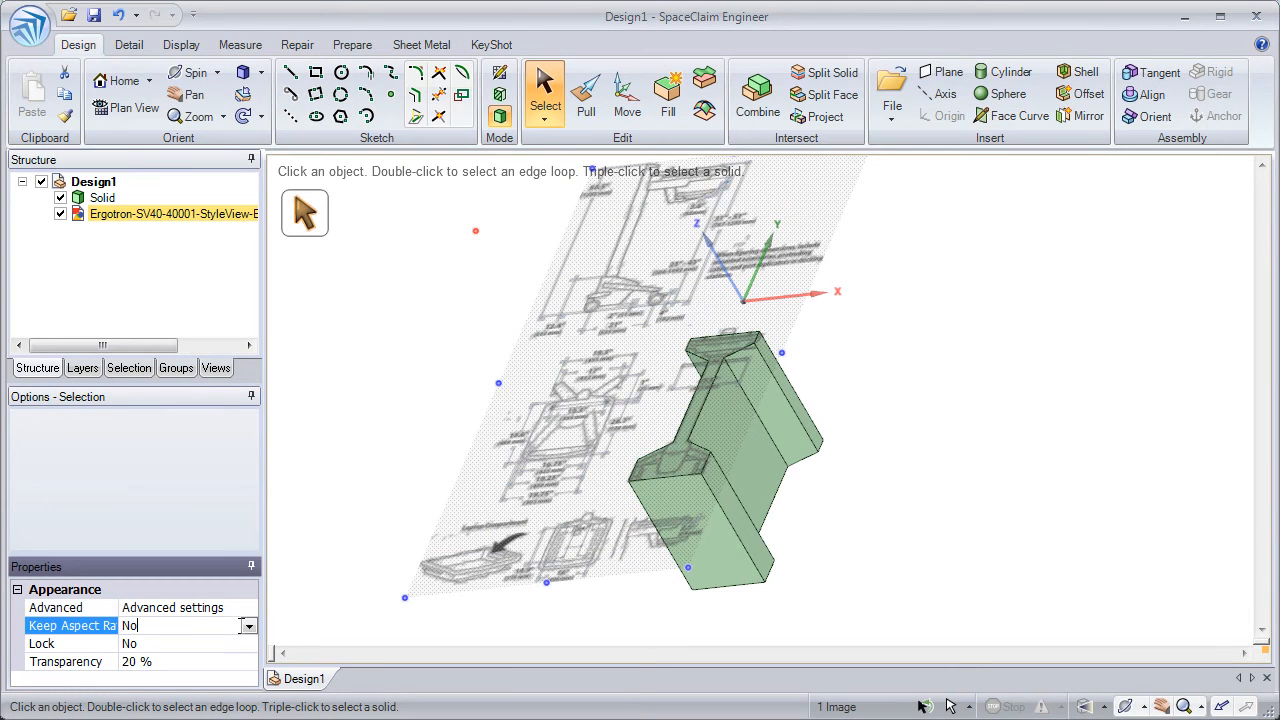
pyautogui.click(249, 627)
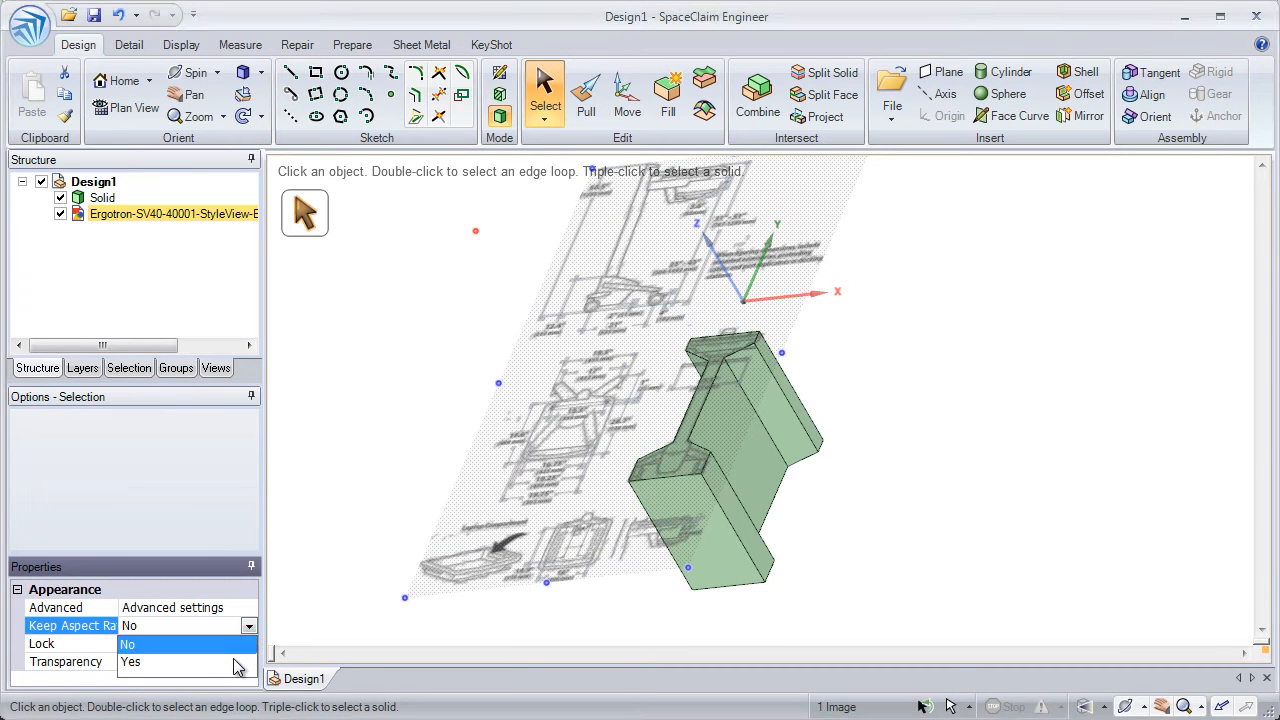
pyautogui.click(231, 663)
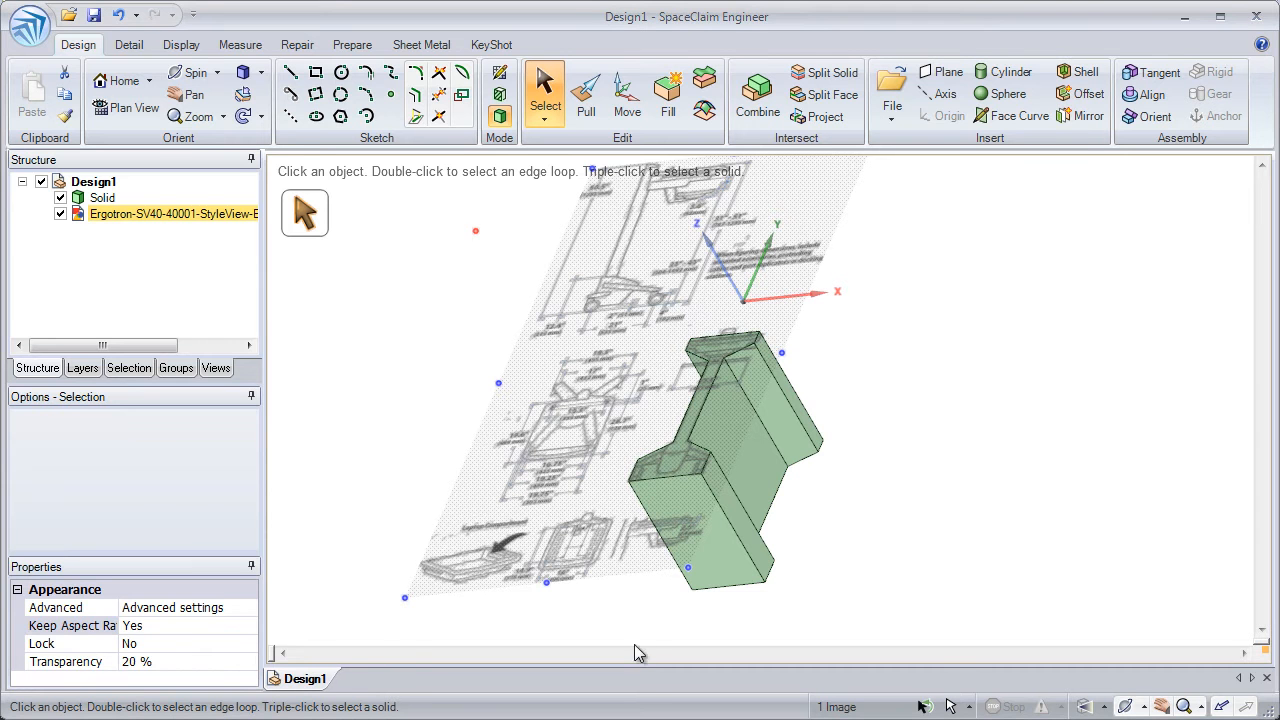
pyautogui.moveTo(660, 456); pyautogui.dragTo(687, 567)
# Check the image's Lock options without changing them, set its transparency to 19 %, and deselect the image
pyautogui.click(165, 643)
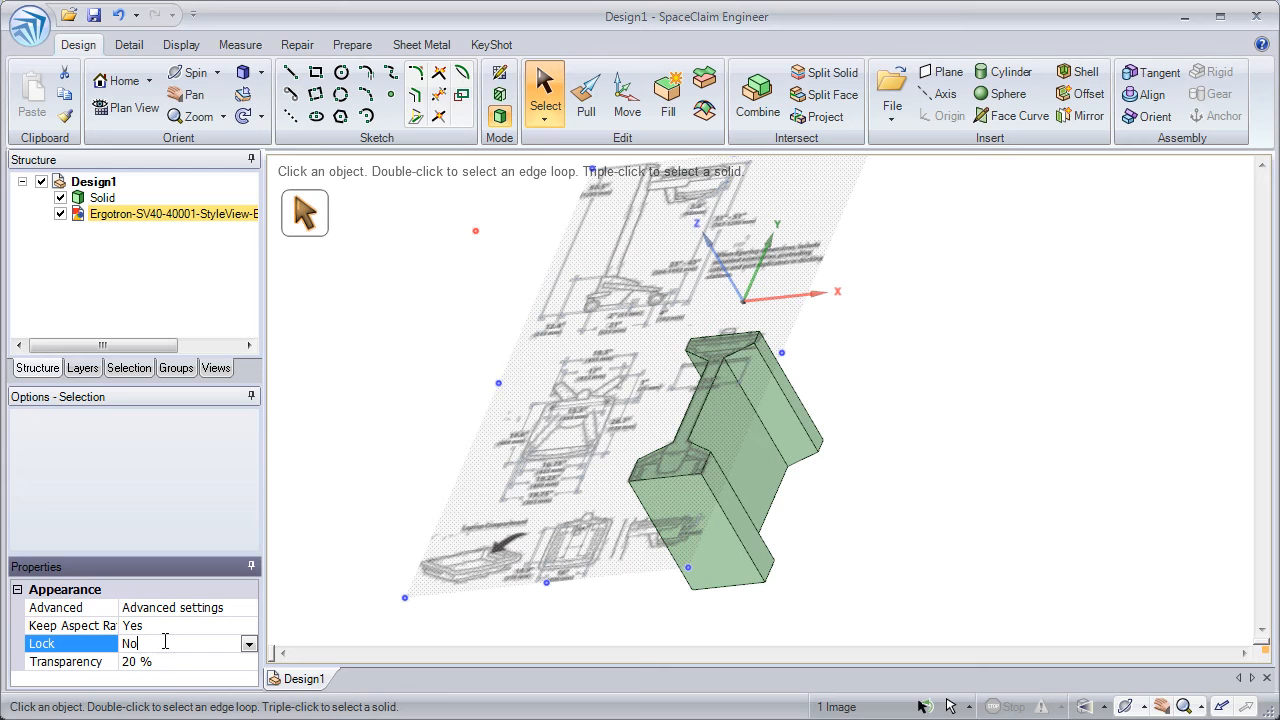
pyautogui.click(248, 644)
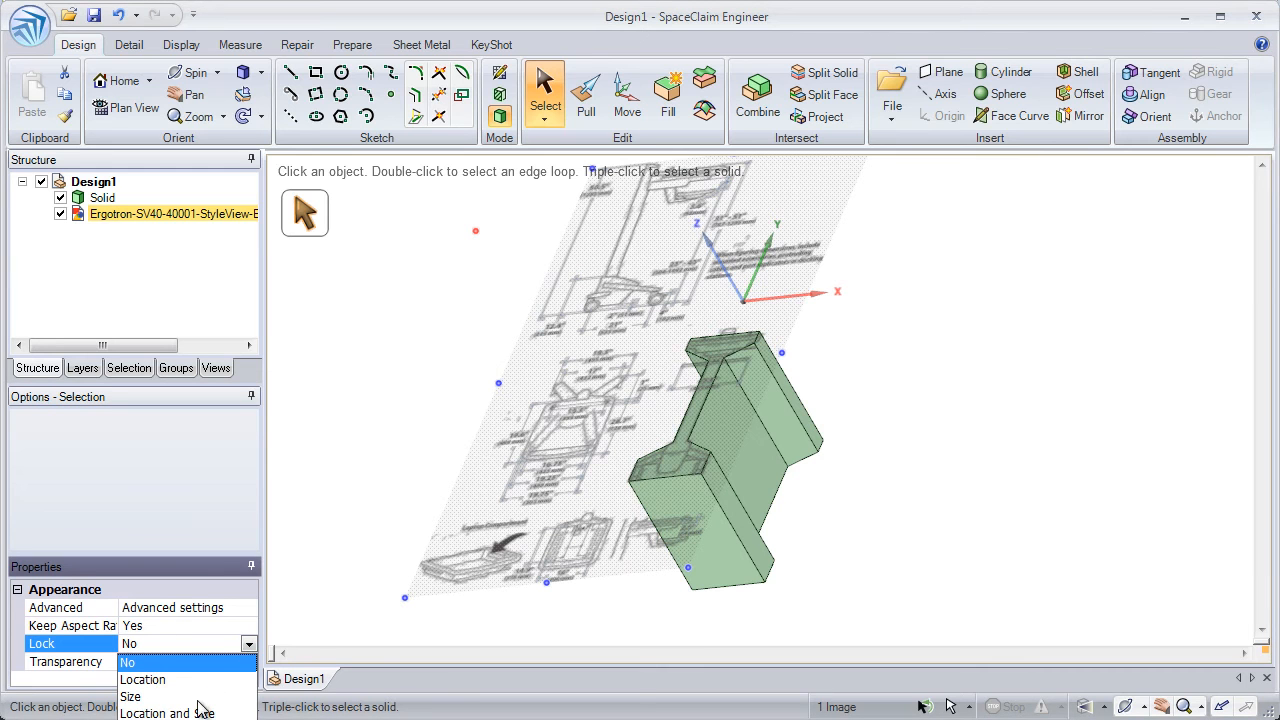
pyautogui.click(213, 583)
pyautogui.click(222, 662)
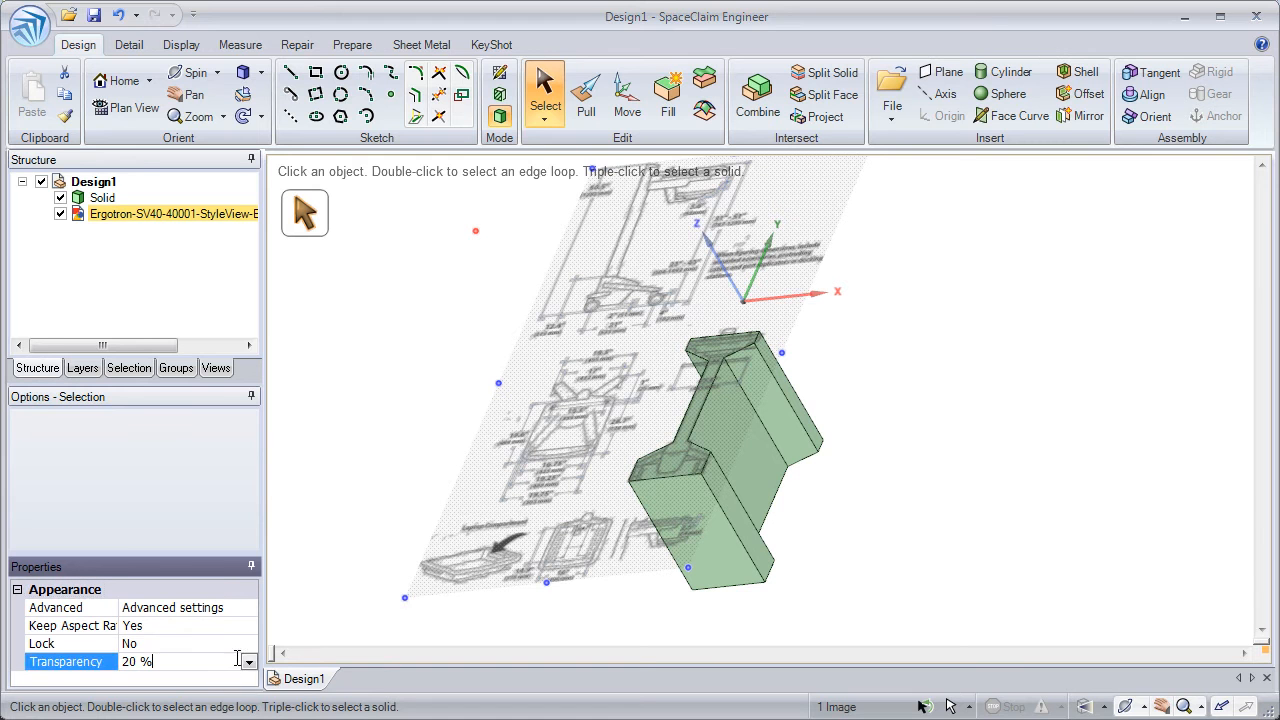
pyautogui.moveTo(113, 684)
pyautogui.mouseDown()
pyautogui.moveTo(66, 684)
pyautogui.moveTo(272, 684)
pyautogui.moveTo(111, 700)
pyautogui.mouseUp()
pyautogui.click(175, 540)
pyautogui.click(841, 299)
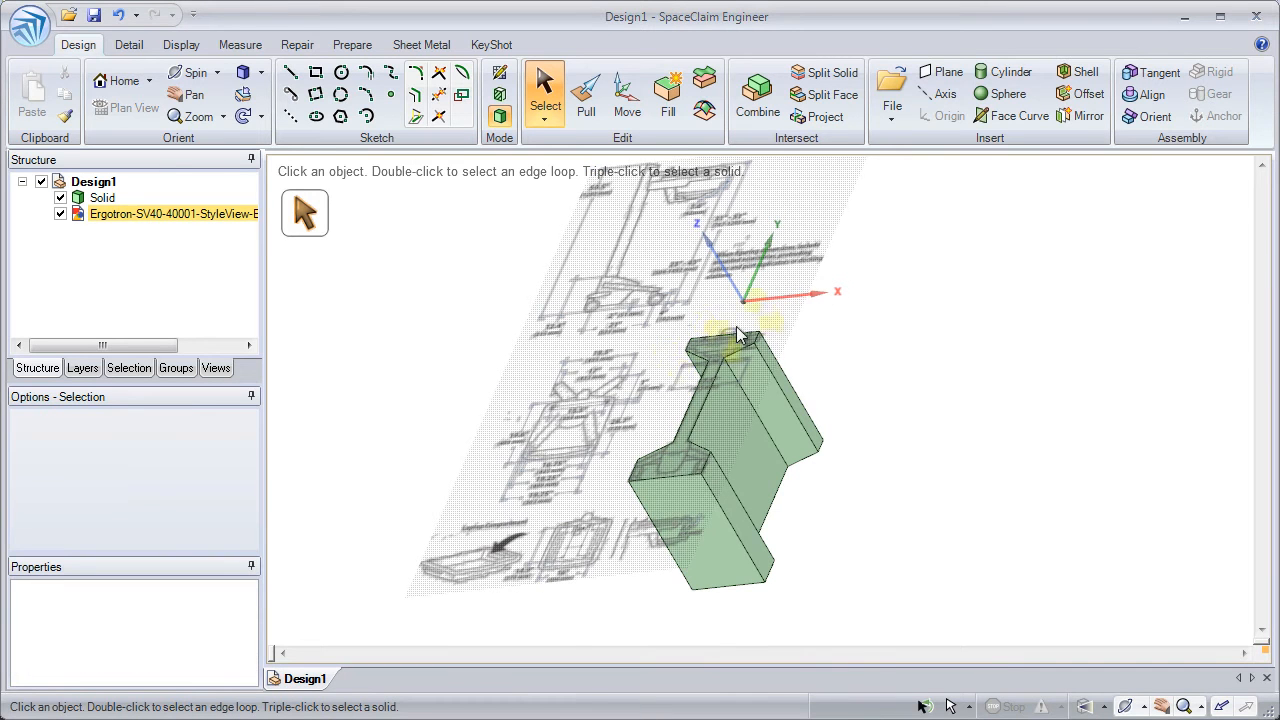
# Change the drawing image's location, placing it as a wrapped image on the large end face of the extruded solid
pyautogui.rightClick(655, 362)
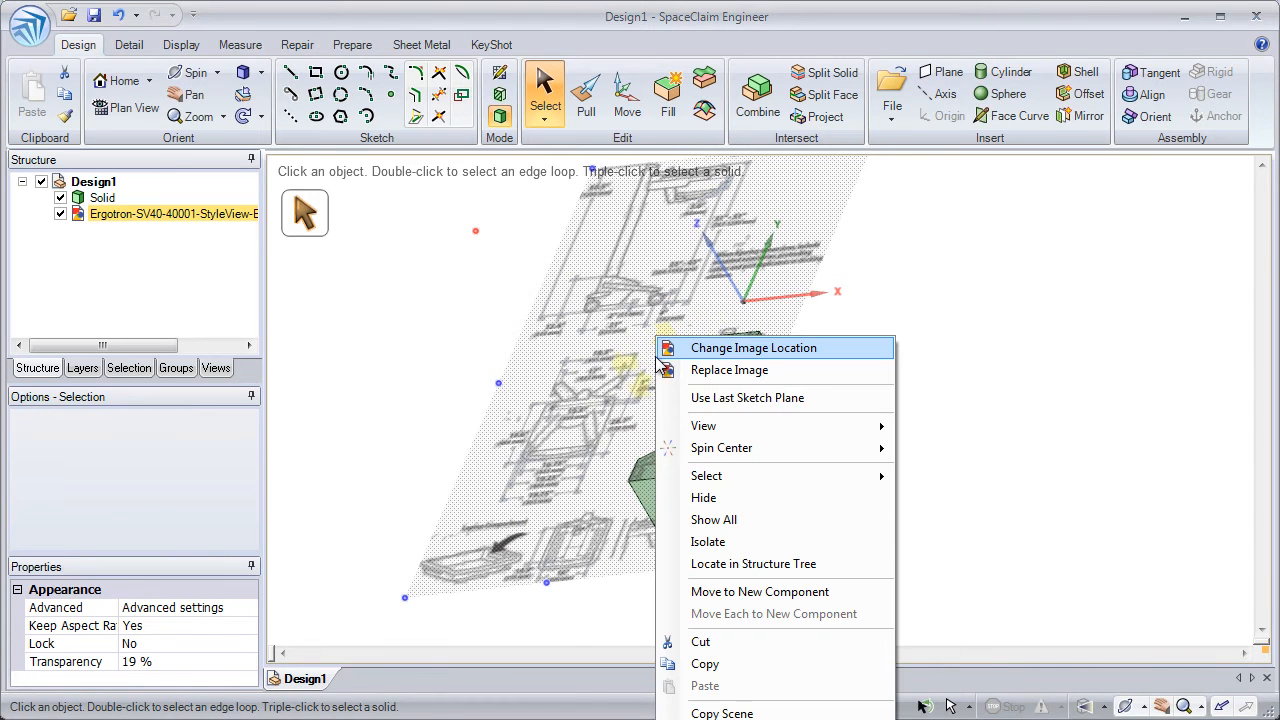
pyautogui.click(726, 356)
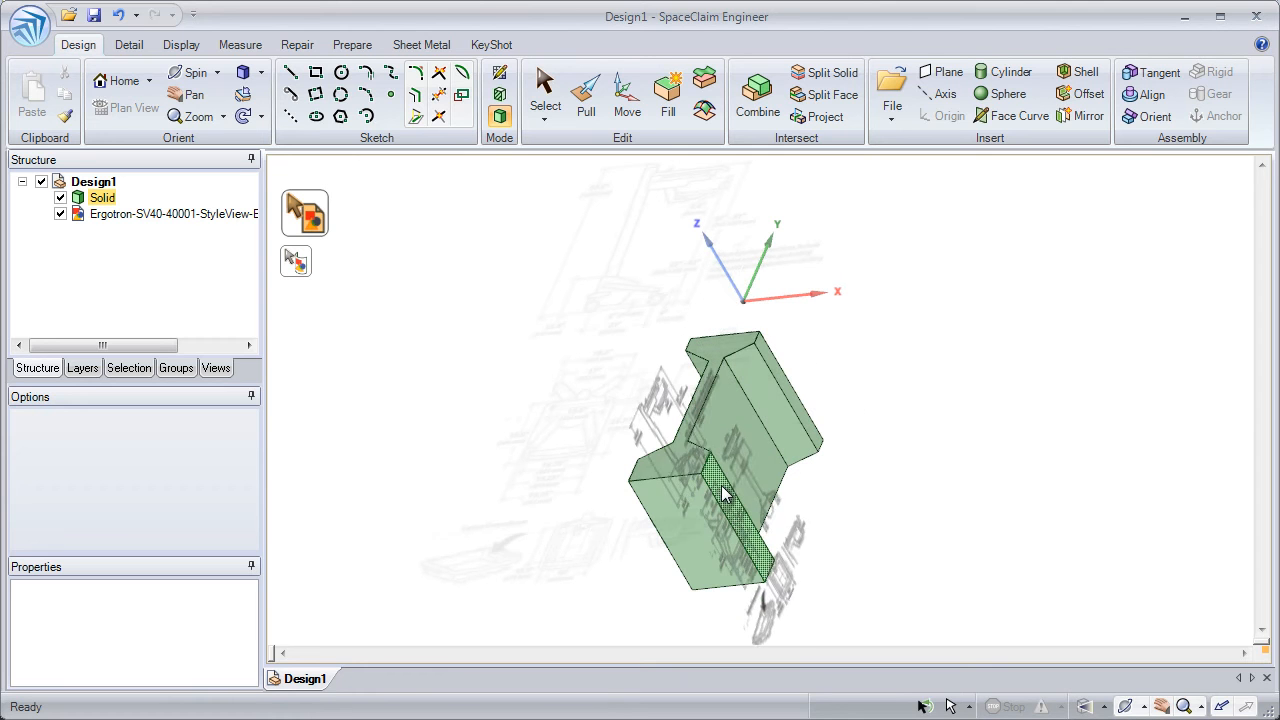
pyautogui.click(297, 265)
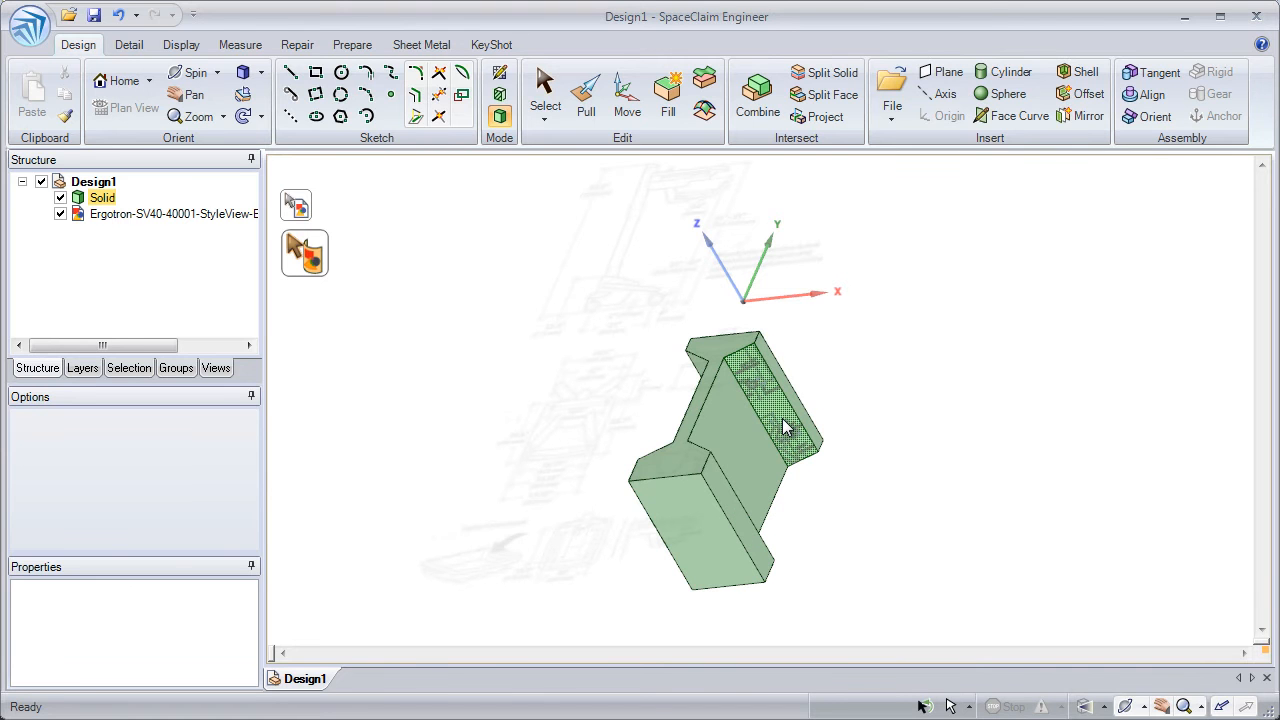
pyautogui.click(707, 505)
# Reposition the drawing image along the solid's end face
pyautogui.keyDown('ctrl'); pyautogui.scroll(1, 694, 521); pyautogui.keyUp('ctrl')
pyautogui.scroll(4, 694, 530)
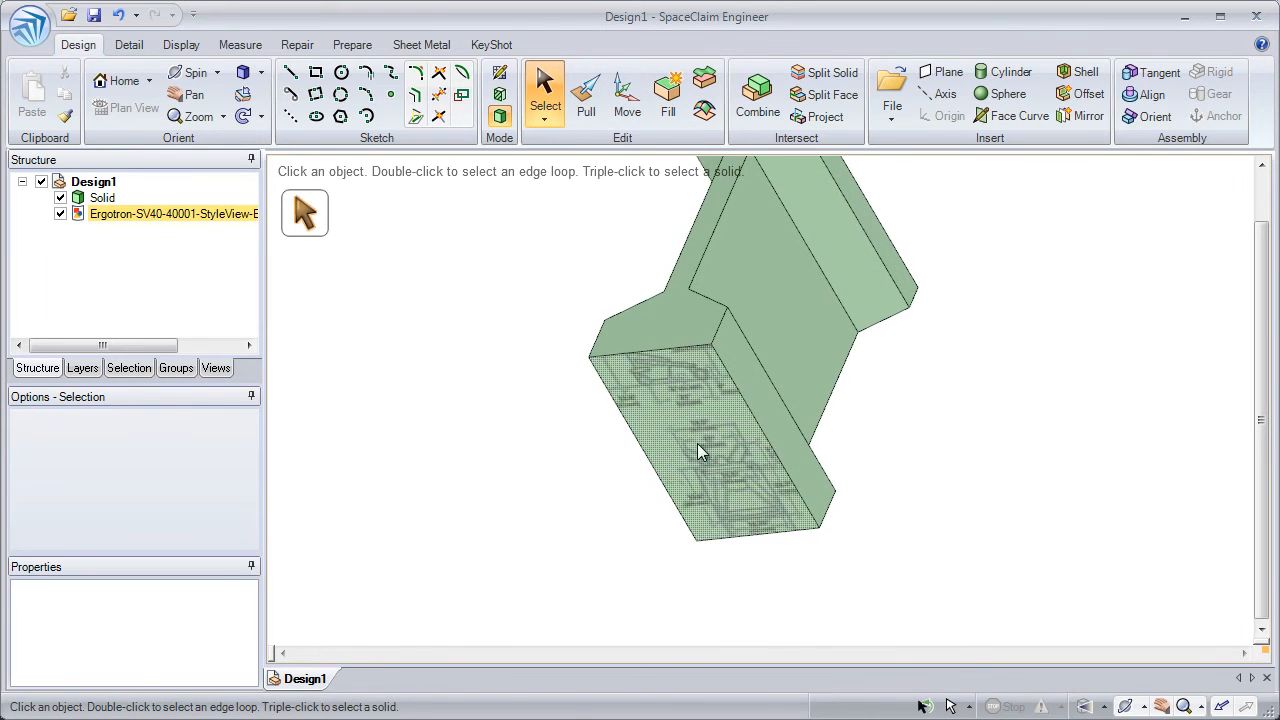
pyautogui.moveTo(670, 433); pyautogui.dragTo(697, 422)
pyautogui.moveTo(635, 383); pyautogui.dragTo(696, 440)
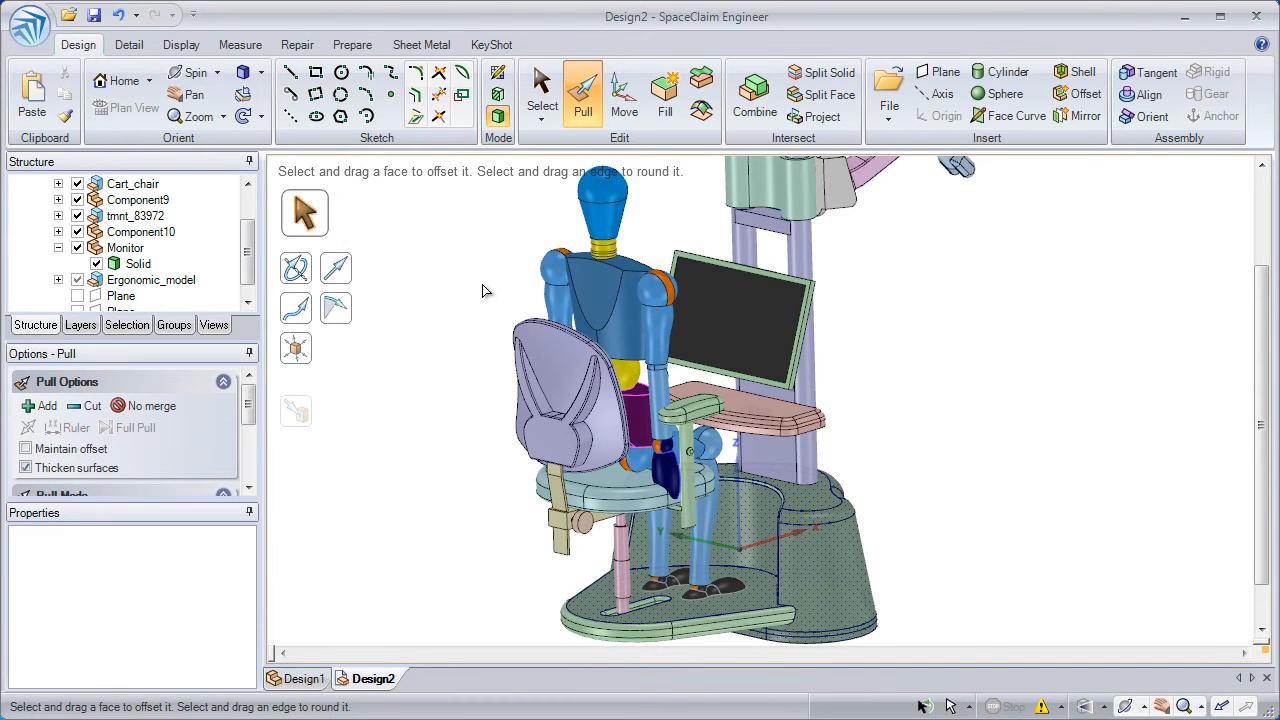
# Insert the SpaceClaim logo image into the Design2 cart assembly and preview its planar placement at different sizes
pyautogui.scroll(5, 665, 294)
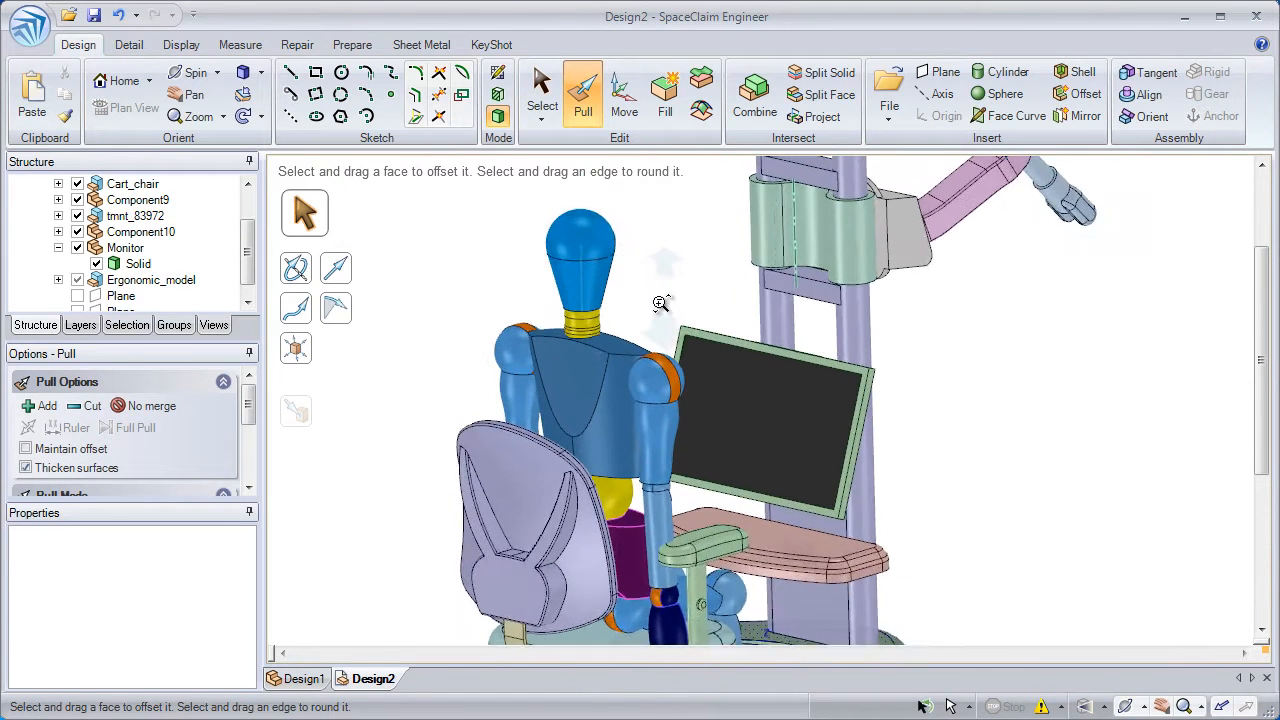
pyautogui.scroll(3, 665, 294)
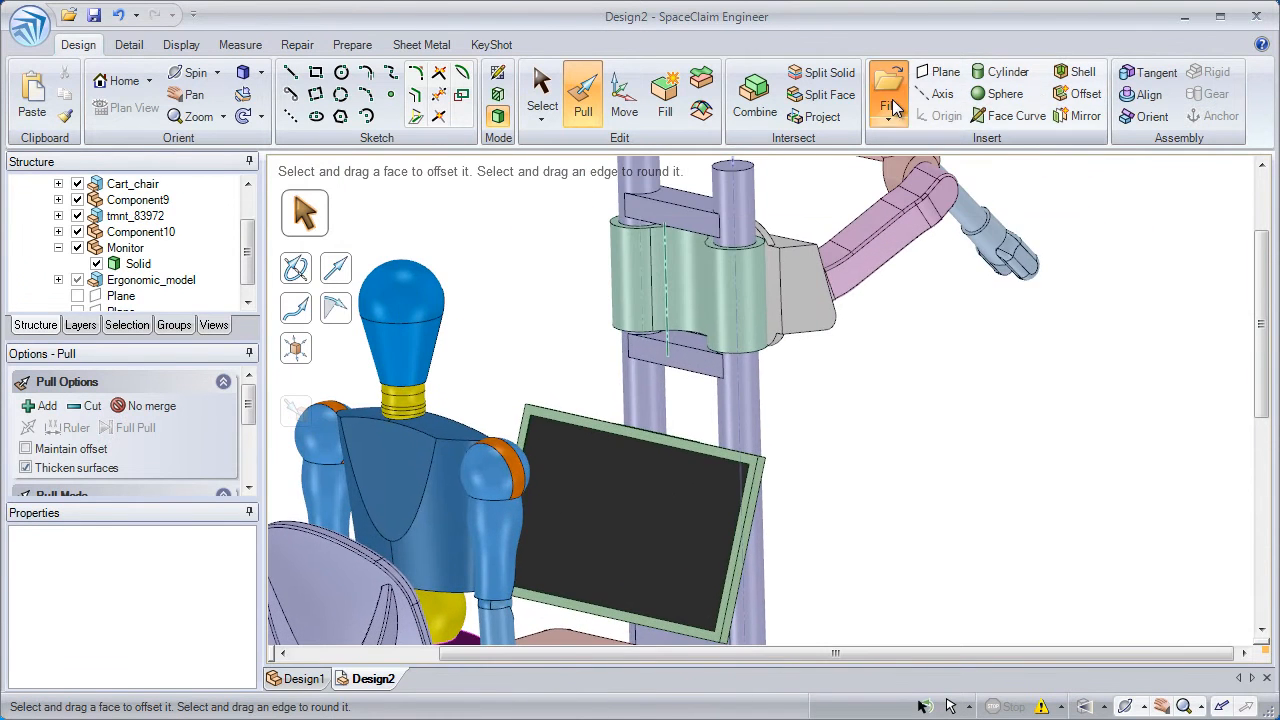
pyautogui.click(892, 104)
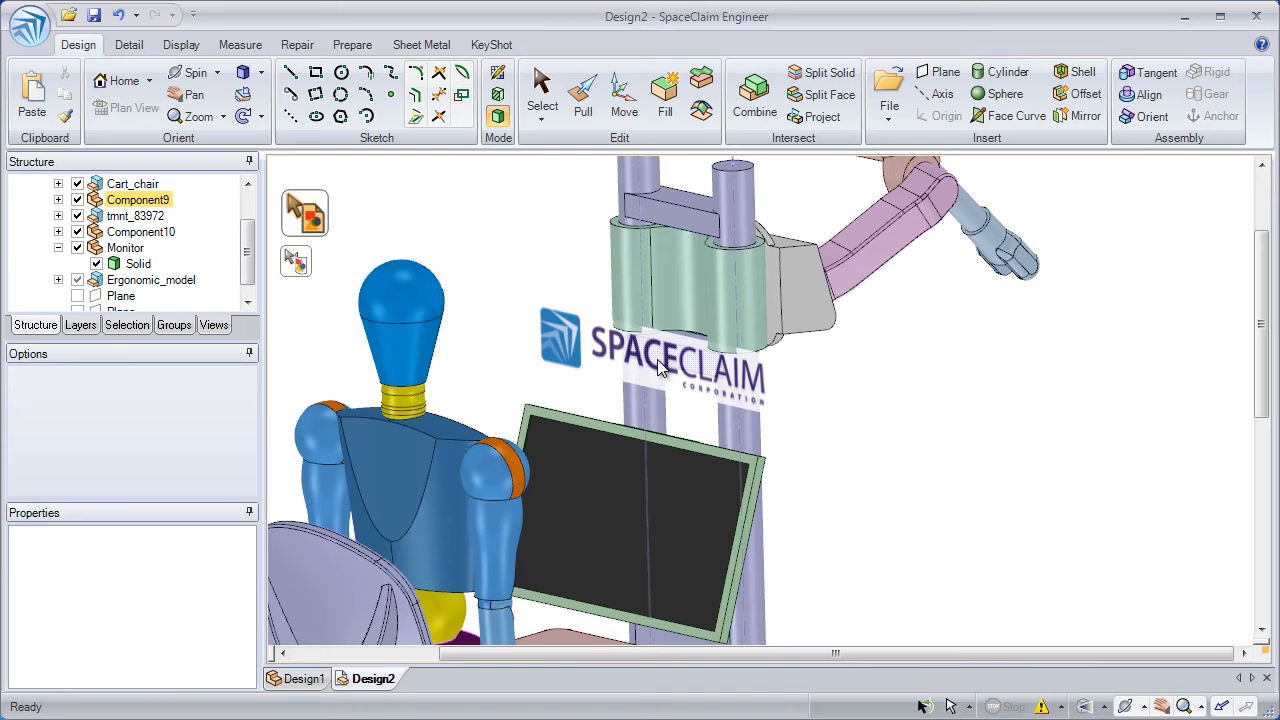
pyautogui.scroll(-5, 660, 370)
pyautogui.scroll(6, 637, 433)
pyautogui.scroll(2, 637, 433)
pyautogui.scroll(-5, 651, 551)
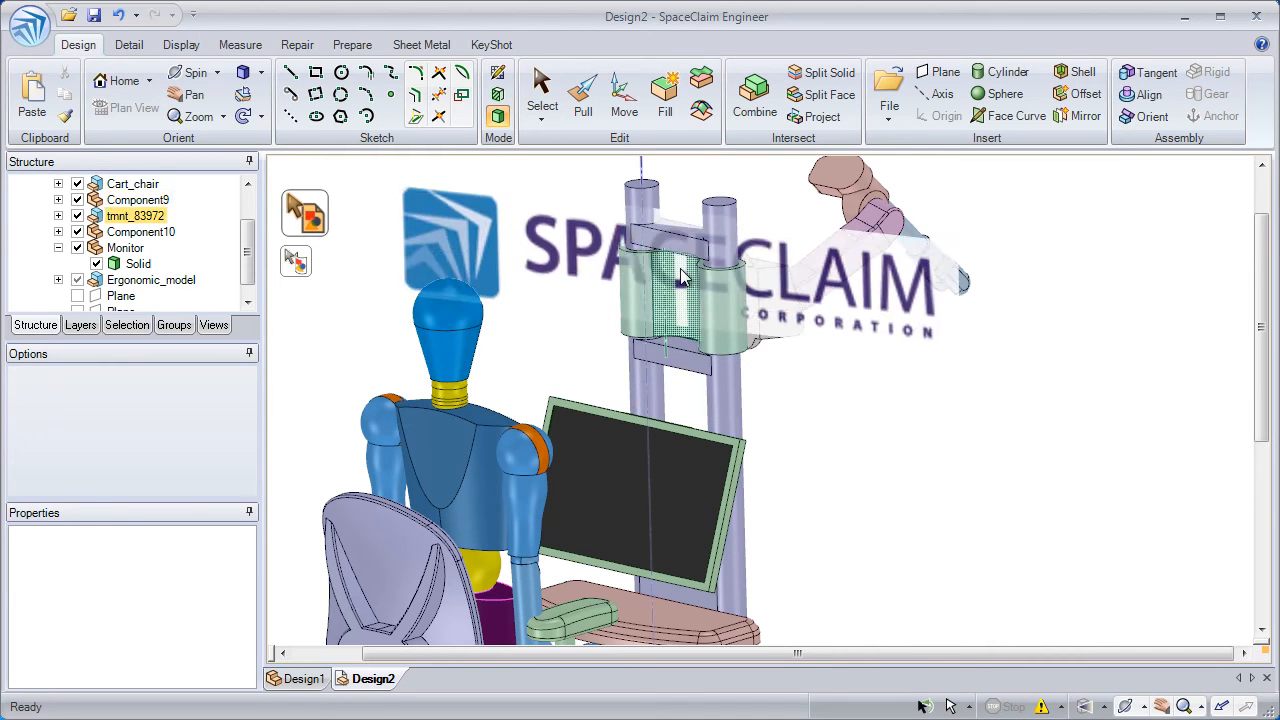
# Place the logo as a wrapped image on the front face of the crossbar below the green bracket
pyautogui.click(306, 270)
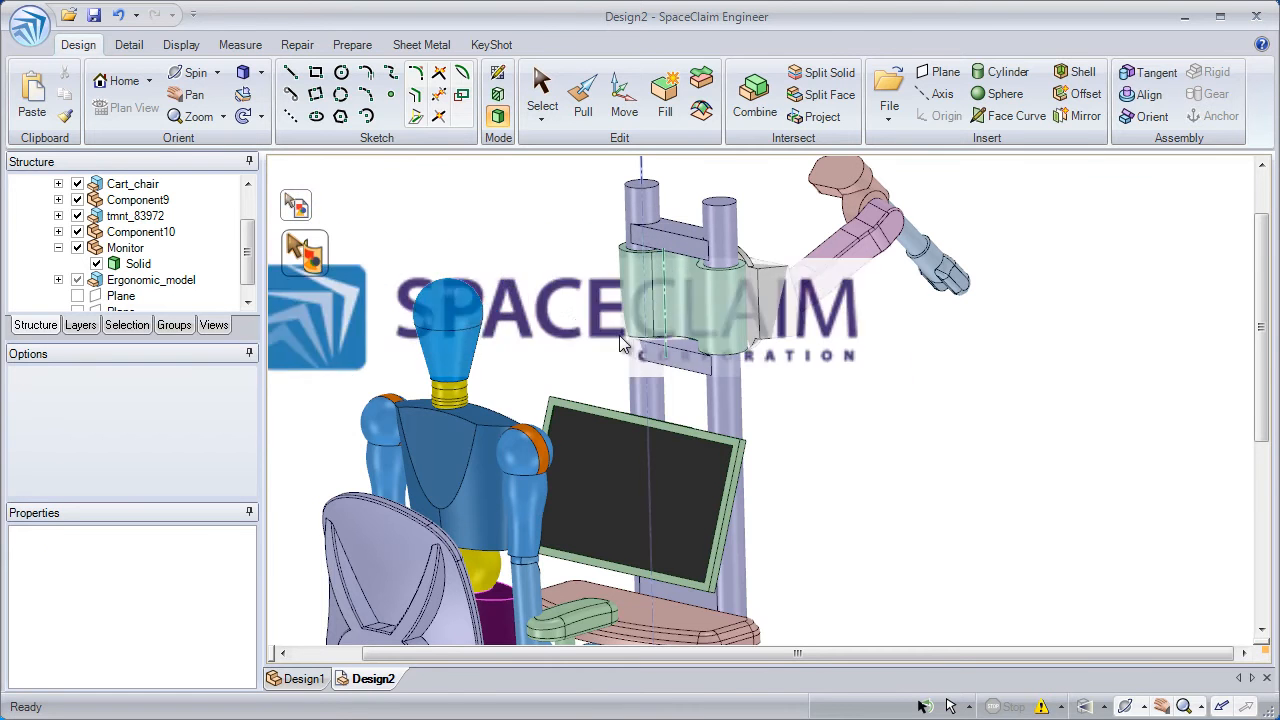
pyautogui.click(683, 359)
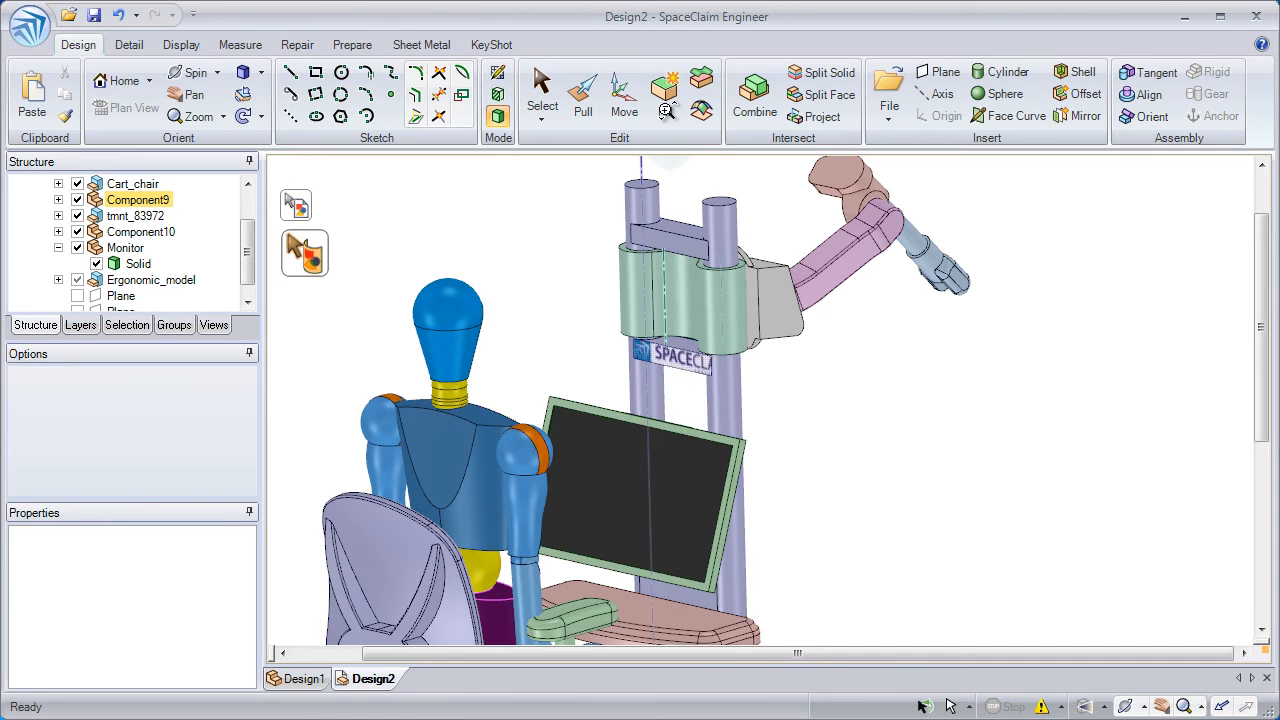
pyautogui.scroll(5, 683, 367)
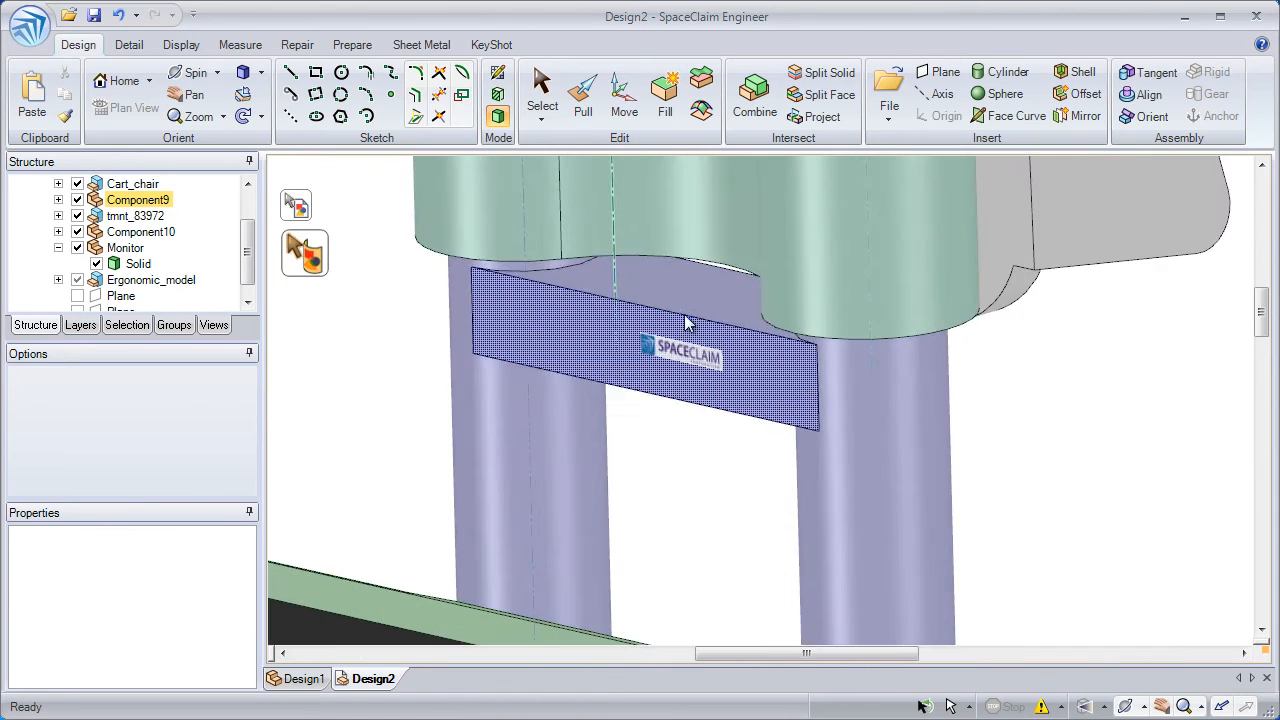
pyautogui.keyDown('shift'); pyautogui.moveTo(638, 289); pyautogui.dragTo(662, 598, button='middle'); pyautogui.keyUp('shift')
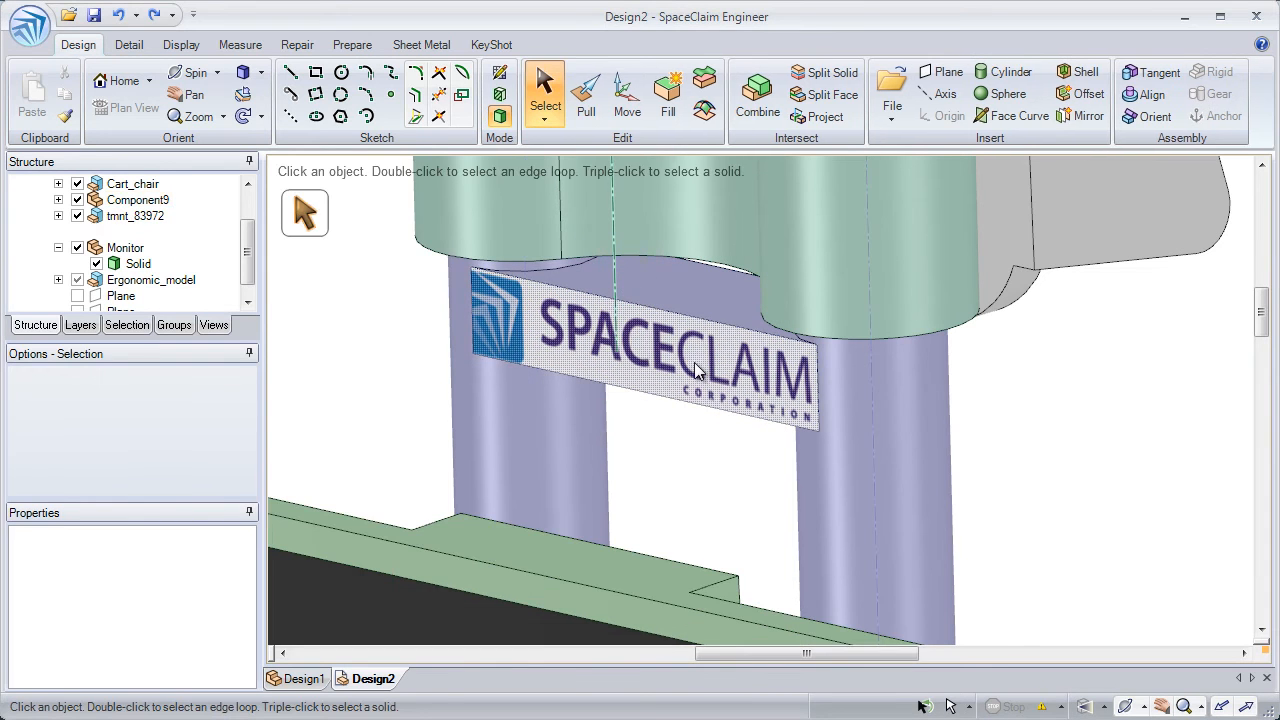
# Pull the crossbar's logo-covered front face outward by about 52 mm
pyautogui.click(586, 97)
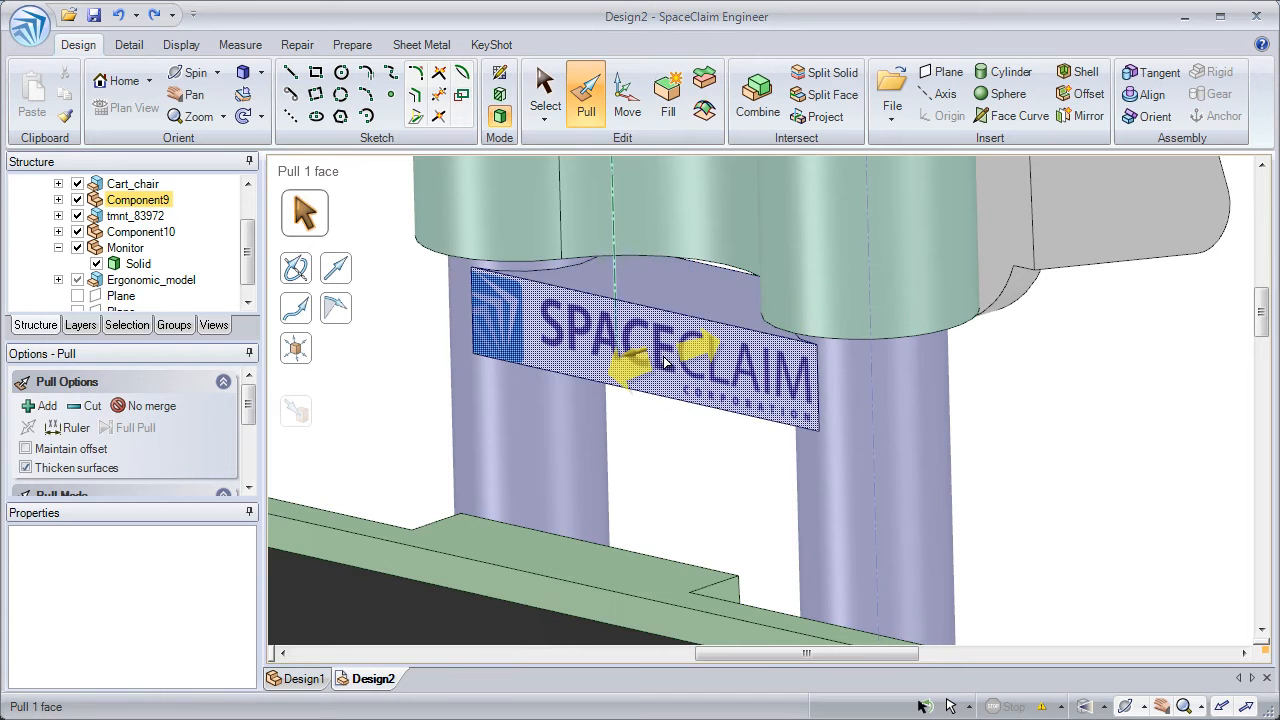
pyautogui.click(680, 334)
pyautogui.moveTo(1033, 427); pyautogui.dragTo(805, 420)
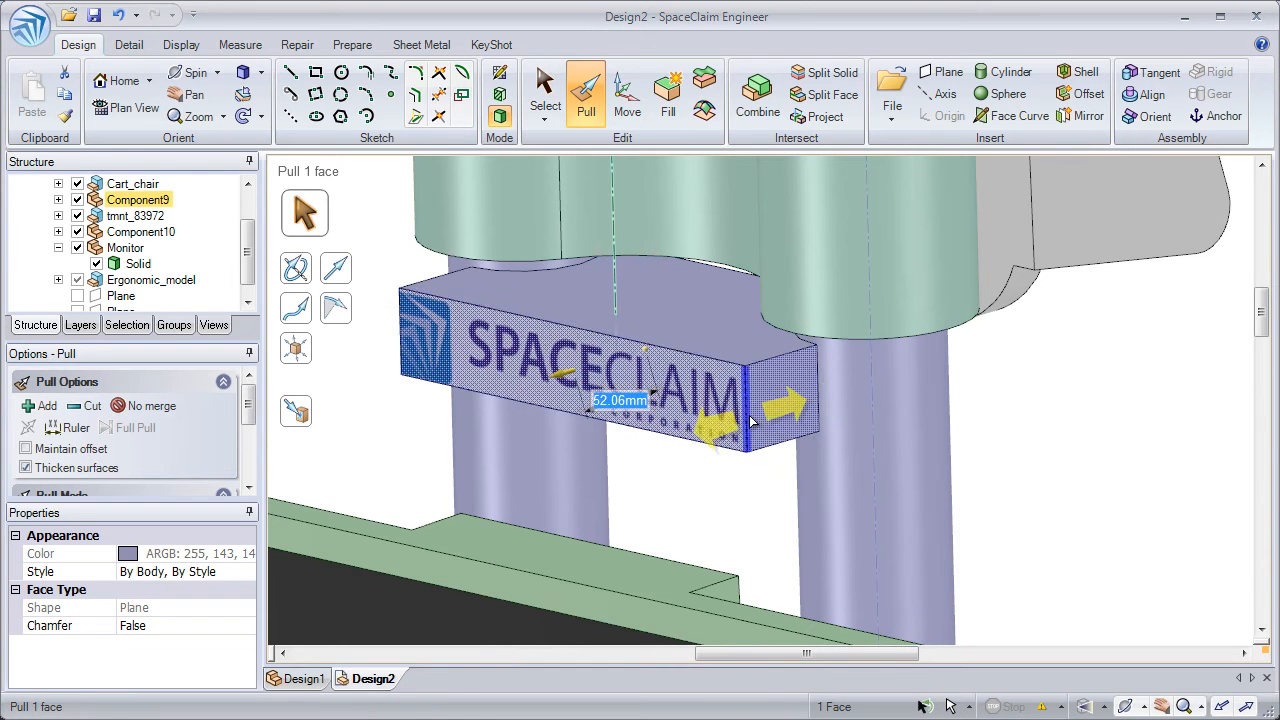
# Pivot the two vertical edges of the logo face inward with Pull so that the crossbar's sides taper toward the front
pyautogui.click(400, 340)
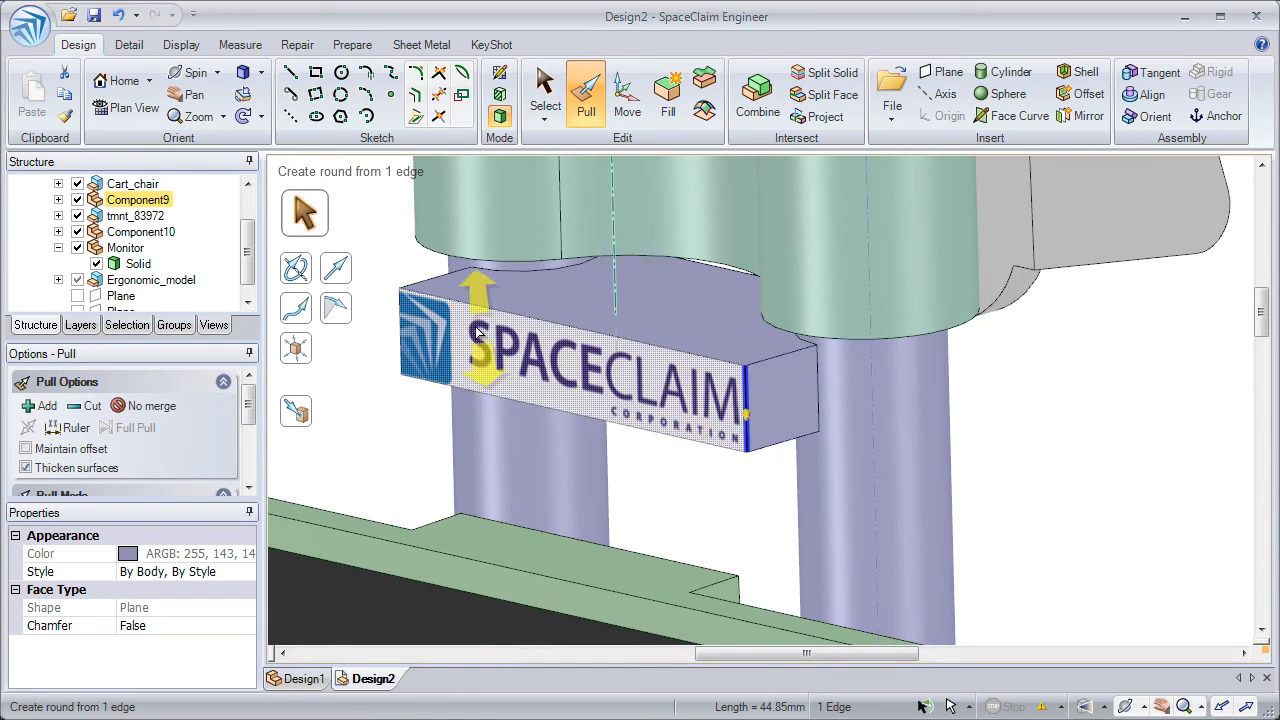
pyautogui.keyDown('ctrl'); pyautogui.click(399, 340); pyautogui.keyUp('ctrl')
pyautogui.click(510, 259)
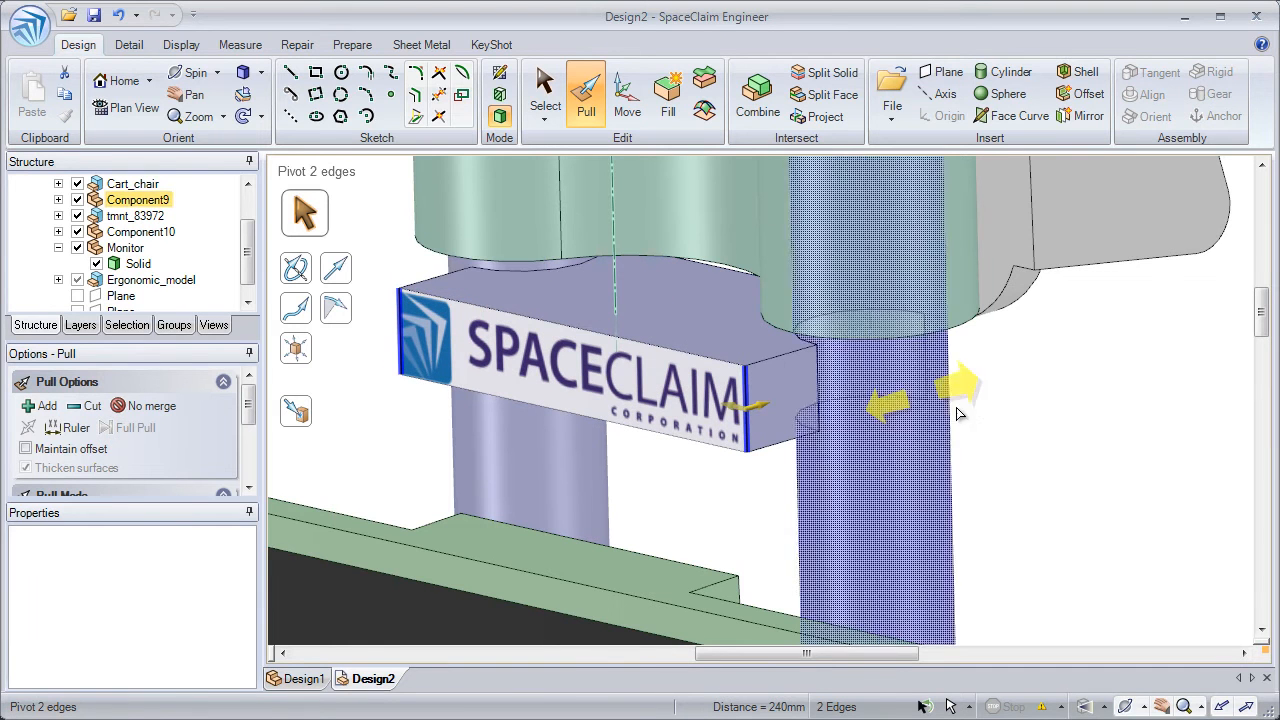
pyautogui.moveTo(1063, 437); pyautogui.dragTo(1034, 432)
# Relocate the logo image from the crossbar onto the right vertical column and enlarge that column's diameter with Pull
pyautogui.rightClick(625, 390)
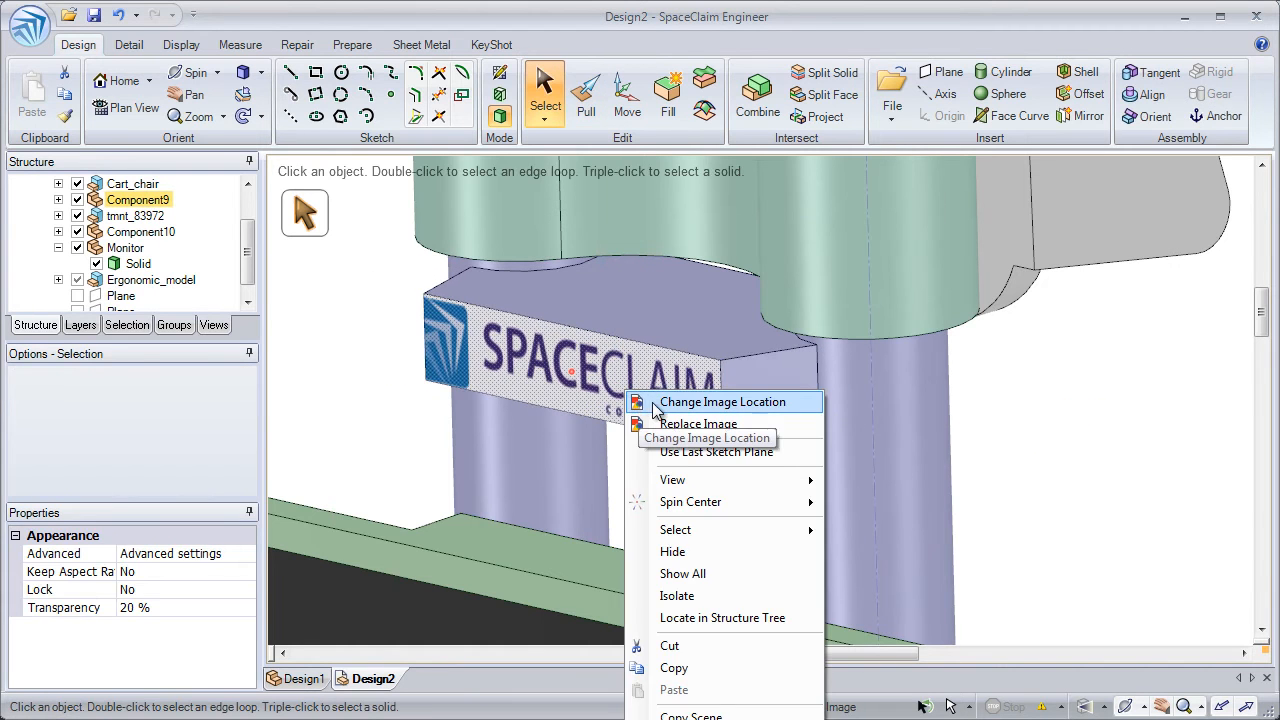
pyautogui.click(722, 402)
pyautogui.click(875, 510)
pyautogui.click(578, 103)
pyautogui.moveTo(1191, 626); pyautogui.dragTo(1175, 598)
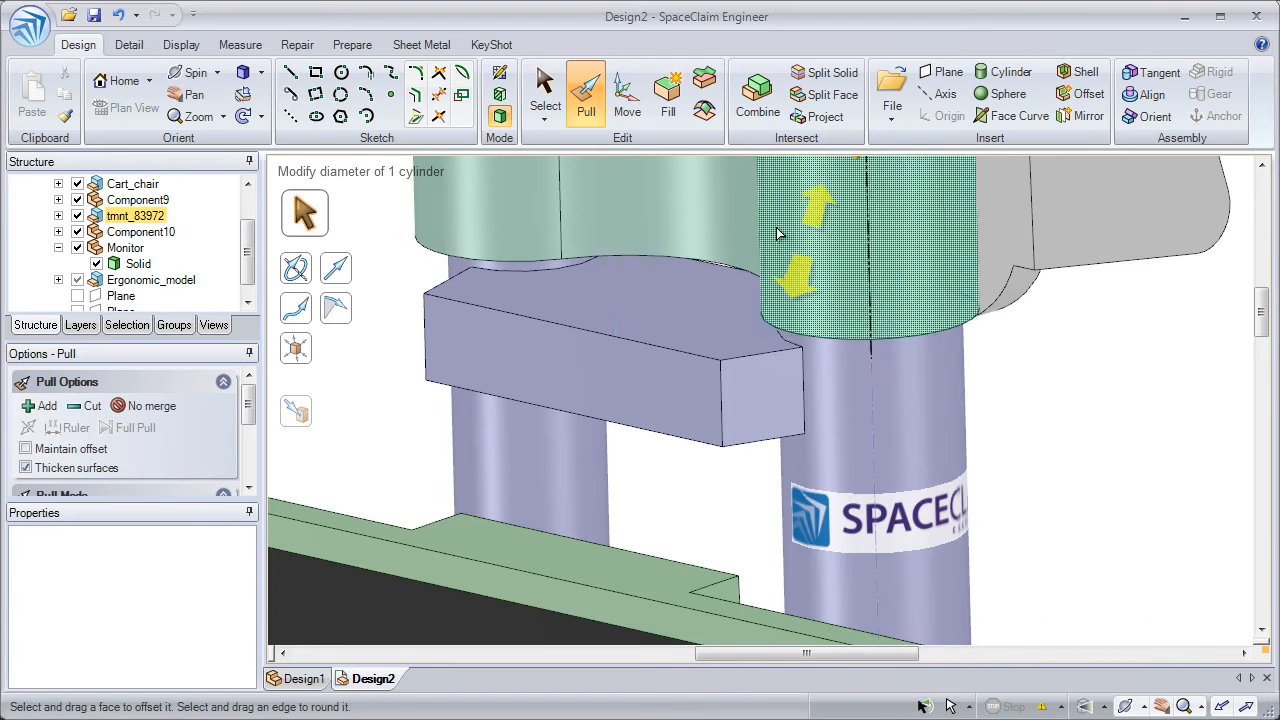
# Shift the logo around the column and rotate it to a diagonal angle, undoing the last adjustments
pyautogui.click(540, 105)
pyautogui.moveTo(811, 510); pyautogui.dragTo(850, 532)
pyautogui.click(878, 510)
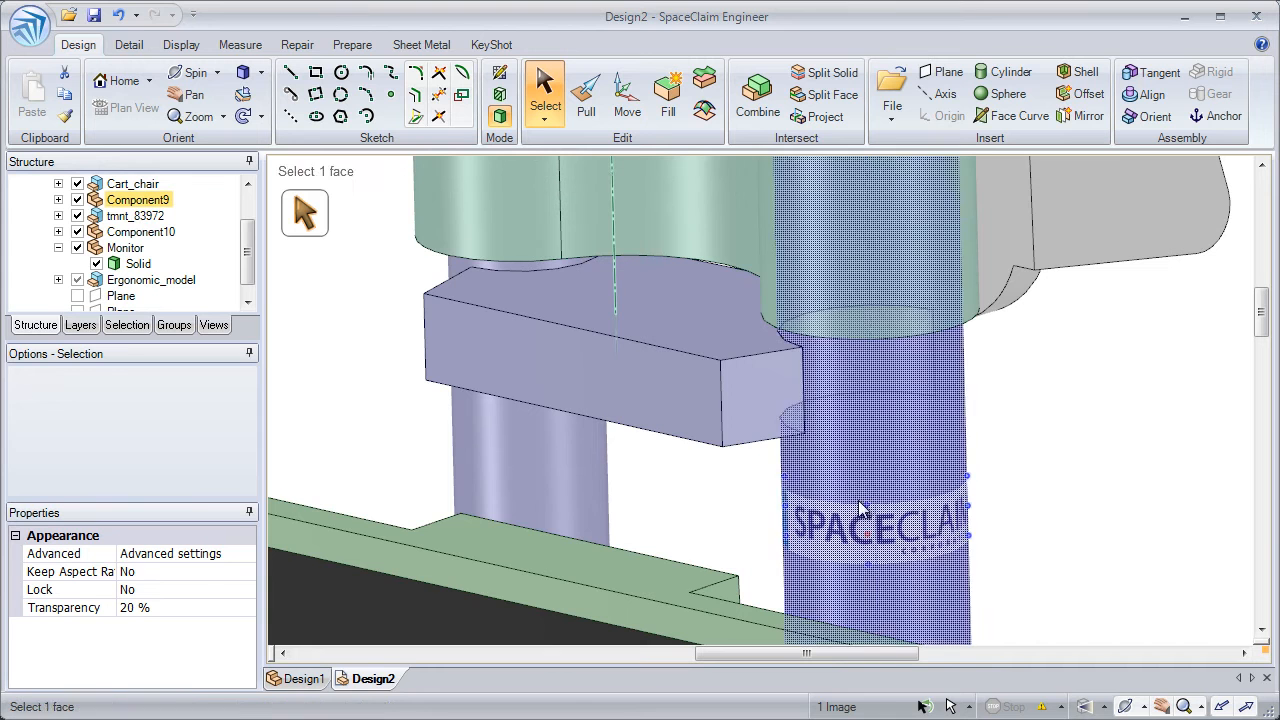
pyautogui.moveTo(866, 485); pyautogui.dragTo(832, 494)
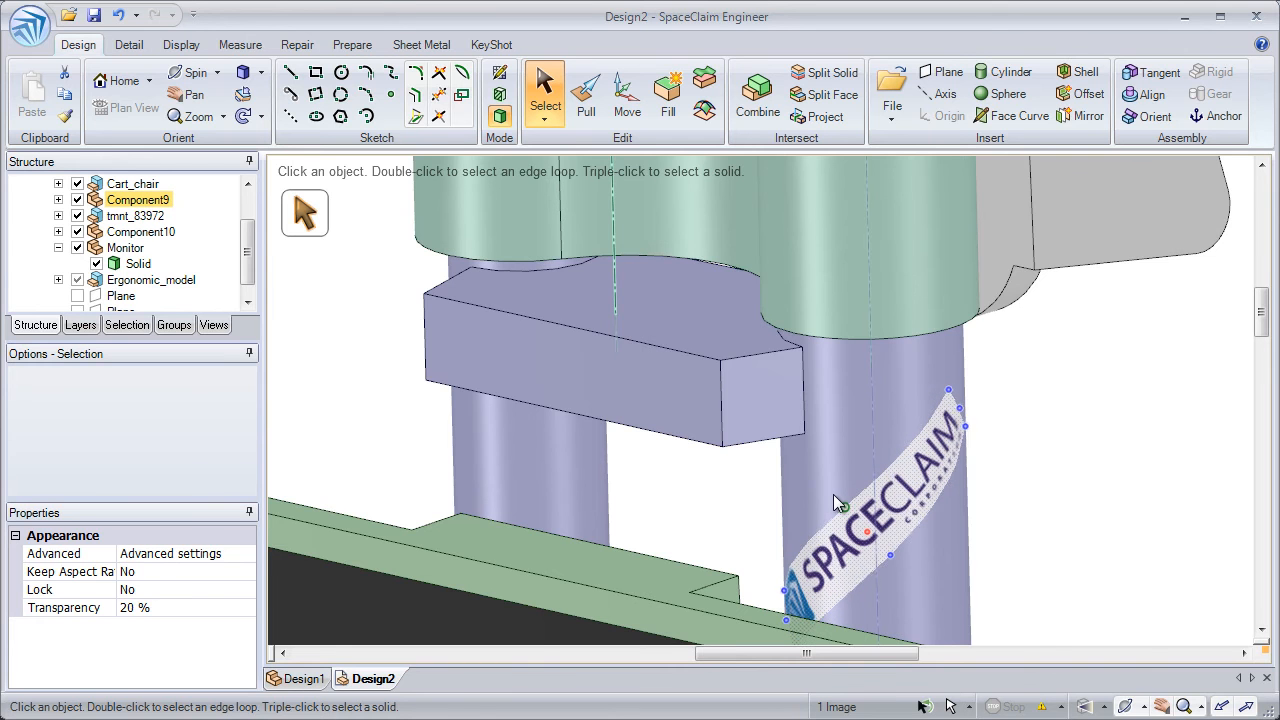
pyautogui.hotkey('ctrl', 'z')
pyautogui.hotkey('ctrl', 'z')
# Insert the video file Medical Device Utilizing Inflexion UI Technology.wmv, filtering the files to Video files (*.avi;*.wmv)
pyautogui.click(892, 95)
pyautogui.click(1000, 619)
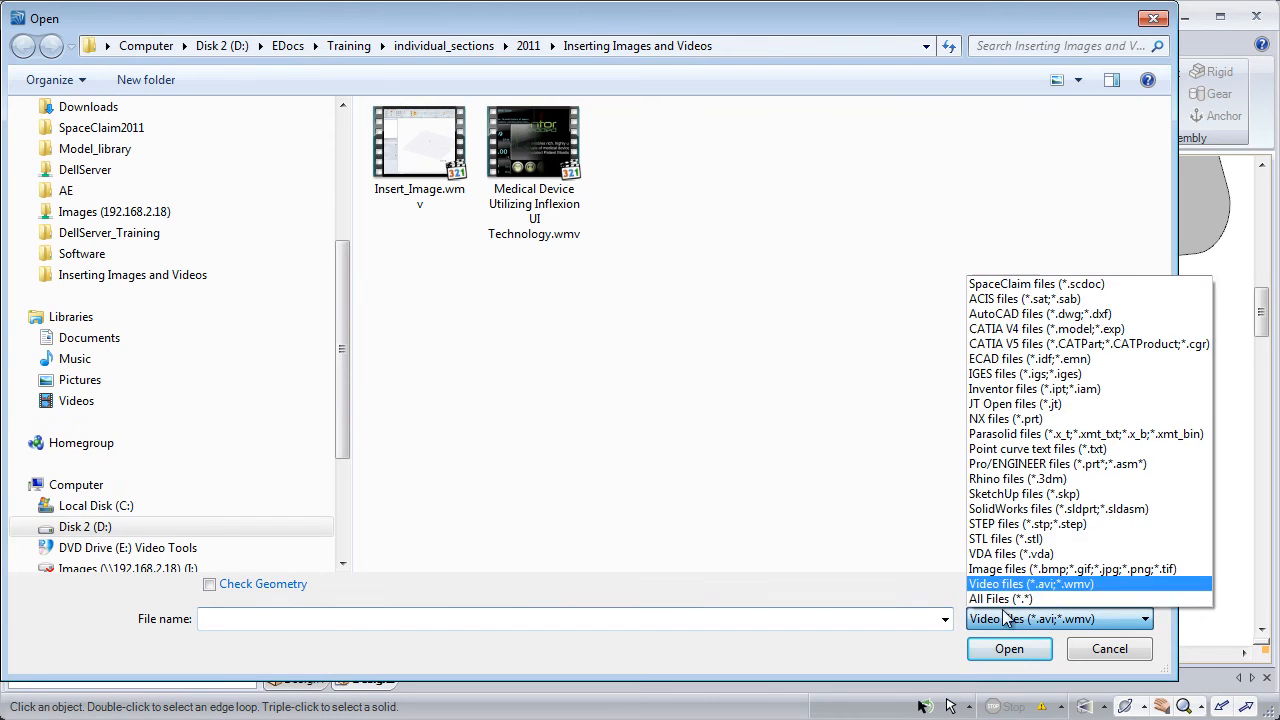
pyautogui.click(1012, 586)
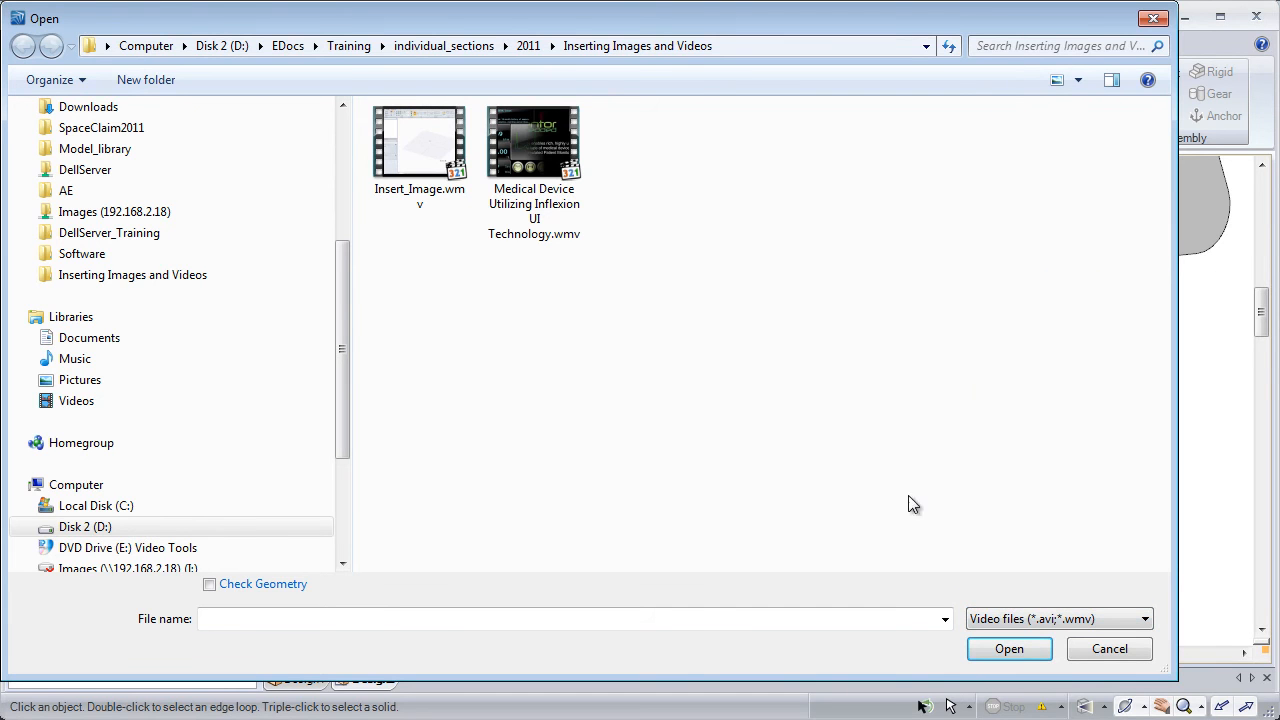
pyautogui.doubleClick(523, 154)
# Place the video as a wrapped image on the dark screen face of the cart's monitor
pyautogui.keyDown('ctrl'); pyautogui.moveTo(580, 411); pyautogui.dragTo(589, 258, button='middle'); pyautogui.keyUp('ctrl')
pyautogui.moveTo(562, 480); pyautogui.dragTo(304, 213)
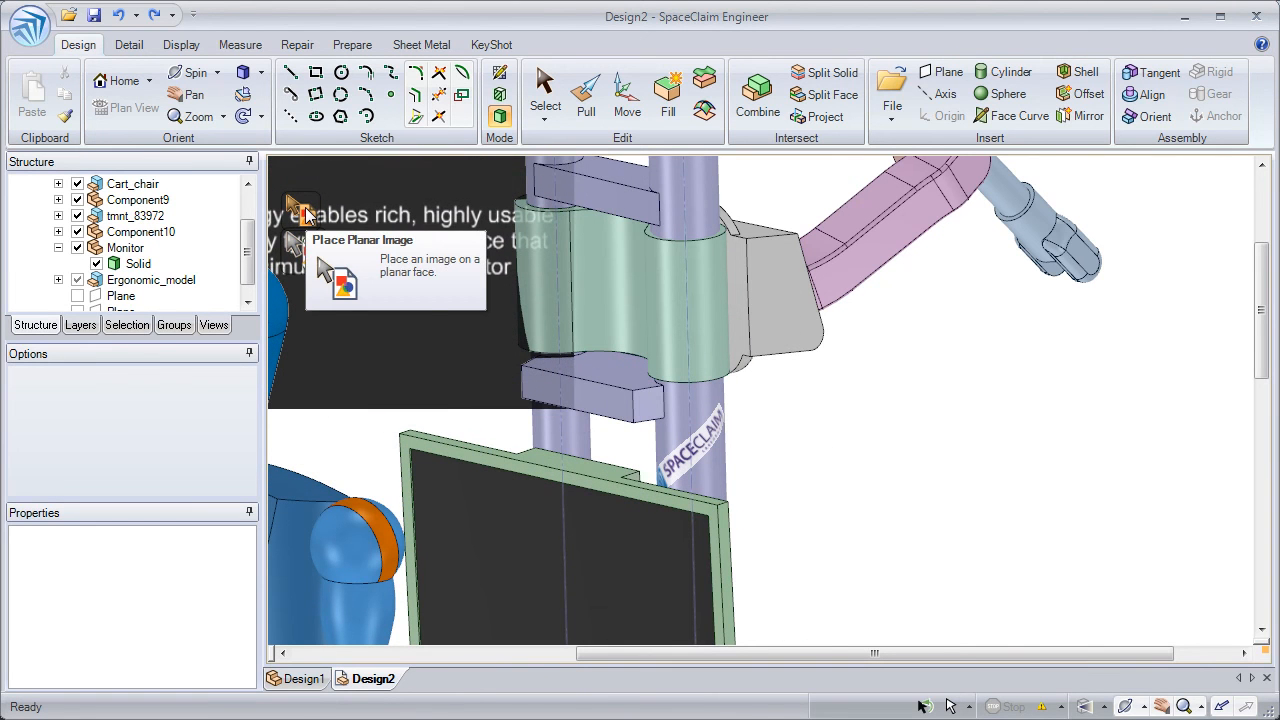
pyautogui.click(308, 262)
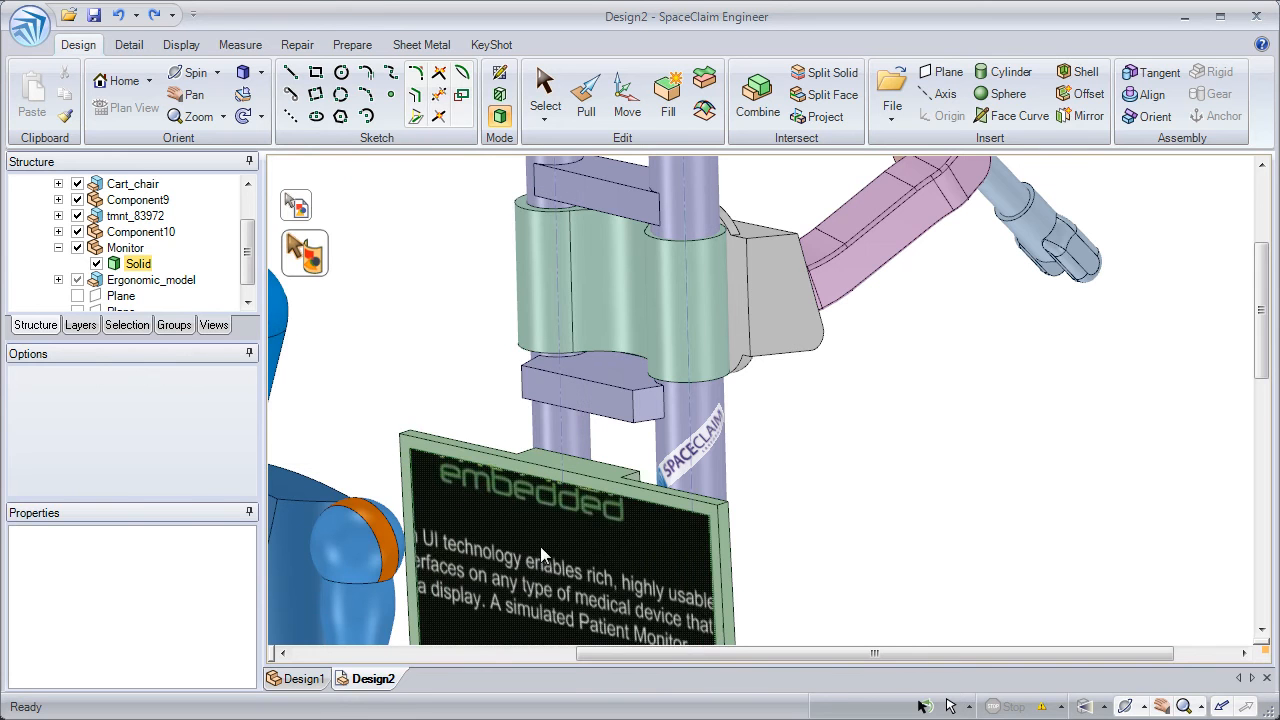
pyautogui.keyDown('shift'); pyautogui.moveTo(542, 554); pyautogui.dragTo(616, 402, button='middle'); pyautogui.keyUp('shift')
pyautogui.click(628, 460)
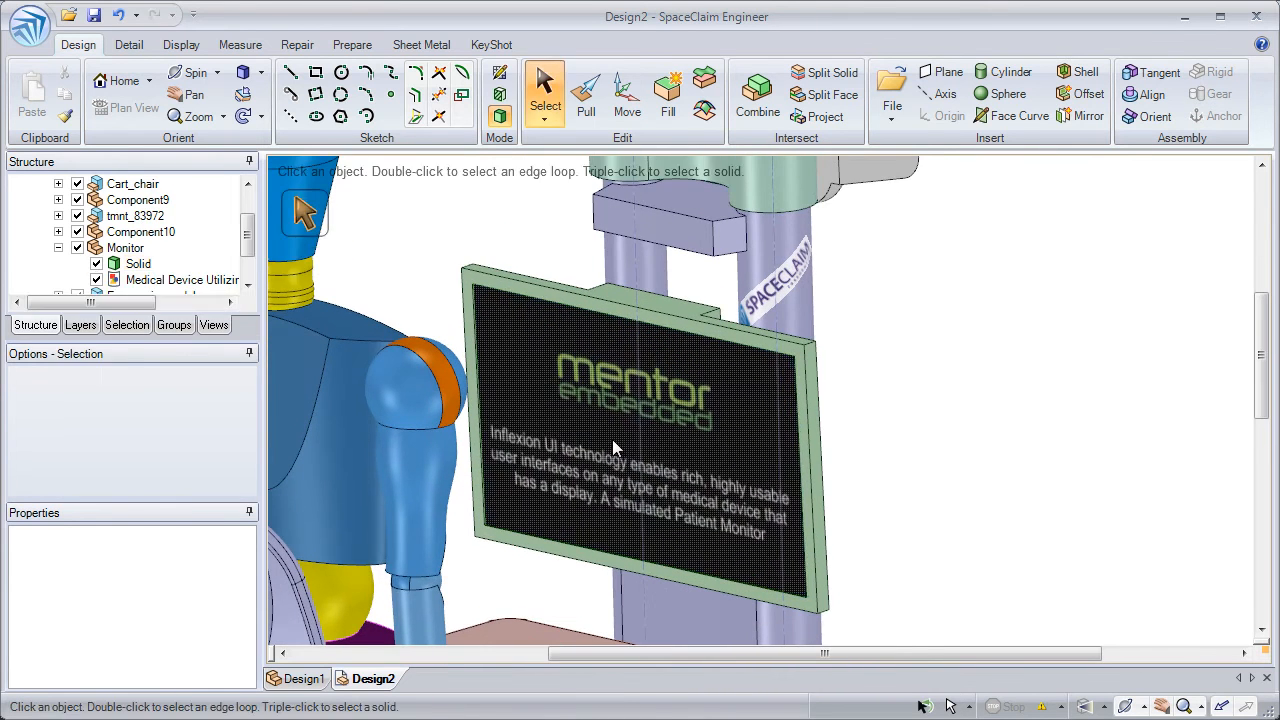
# Move the video around within the monitor's screen face and bring it back to the centre
pyautogui.moveTo(637, 458); pyautogui.dragTo(619, 421)
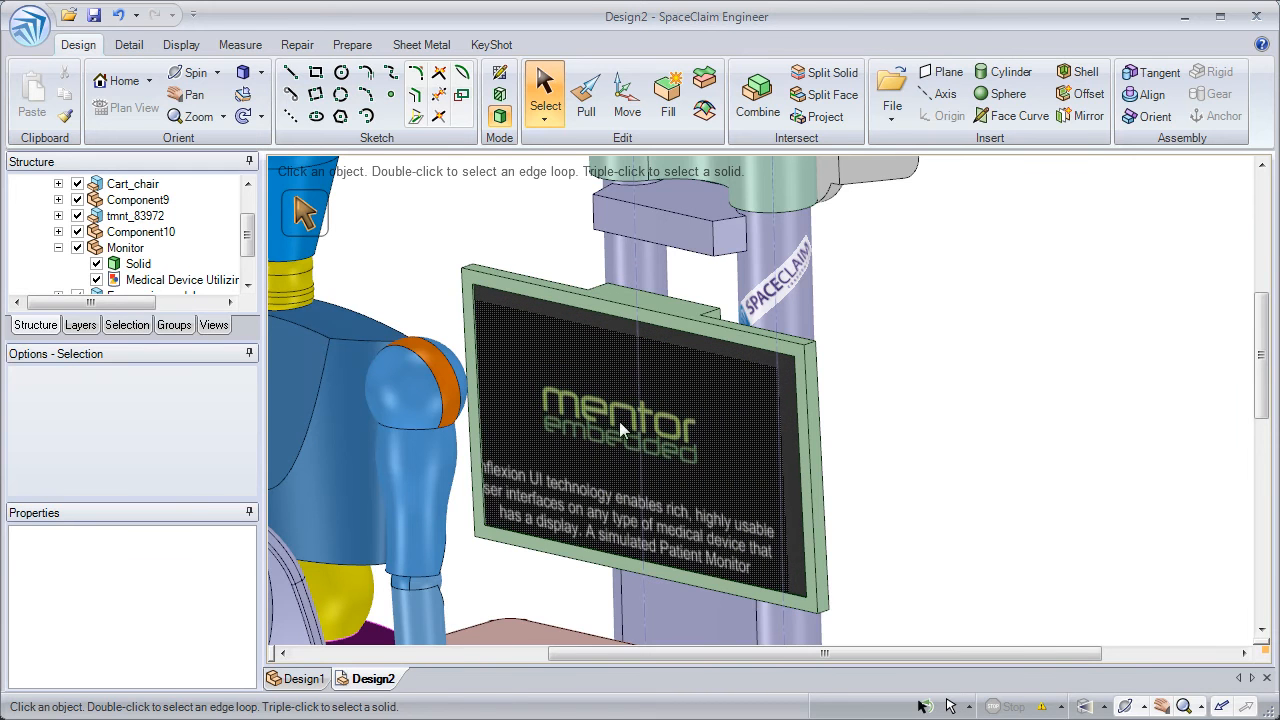
pyautogui.click(621, 370)
pyautogui.moveTo(619, 338); pyautogui.dragTo(636, 358)
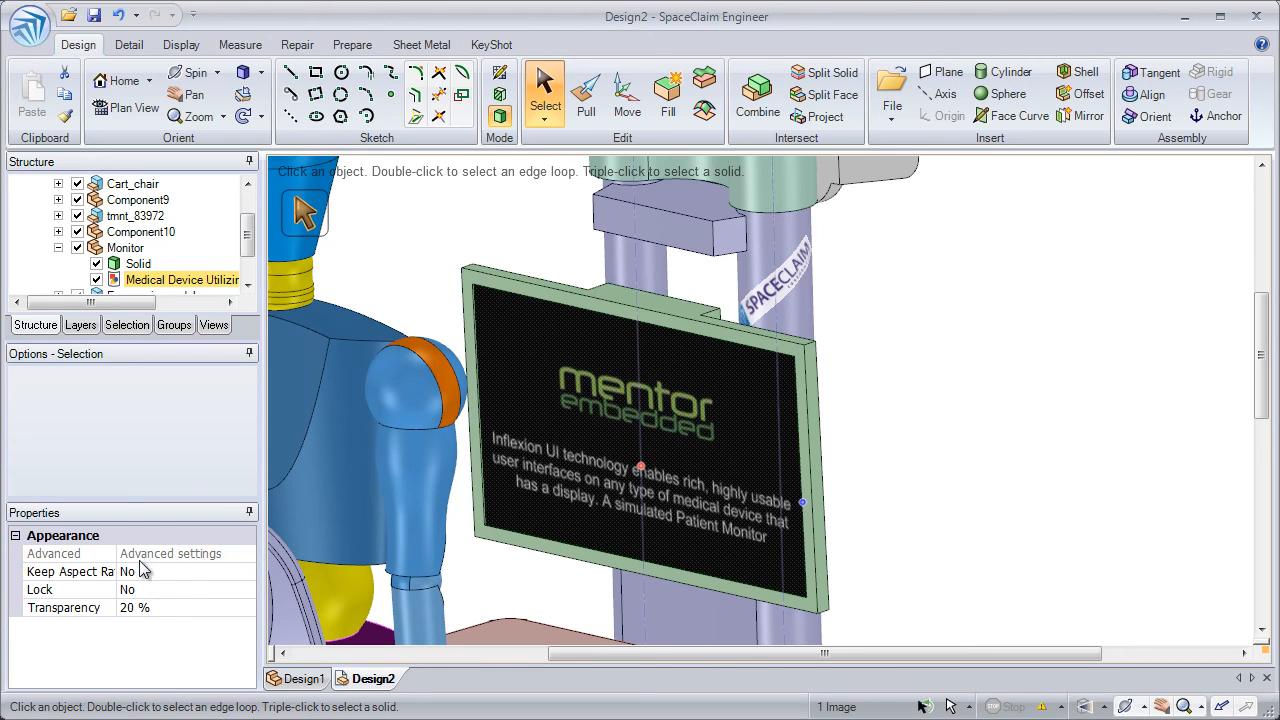
# Set the video on the monitor's screen to loop and play it in the model
pyautogui.rightClick(622, 408)
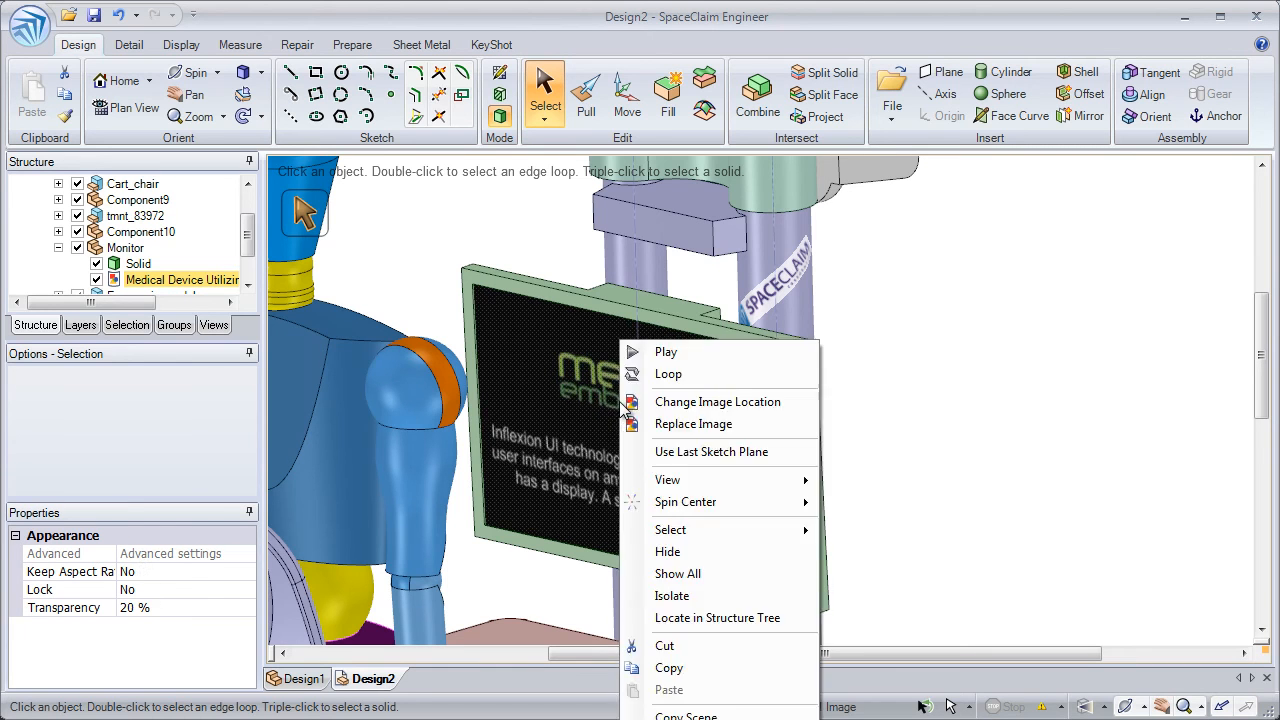
pyautogui.click(667, 376)
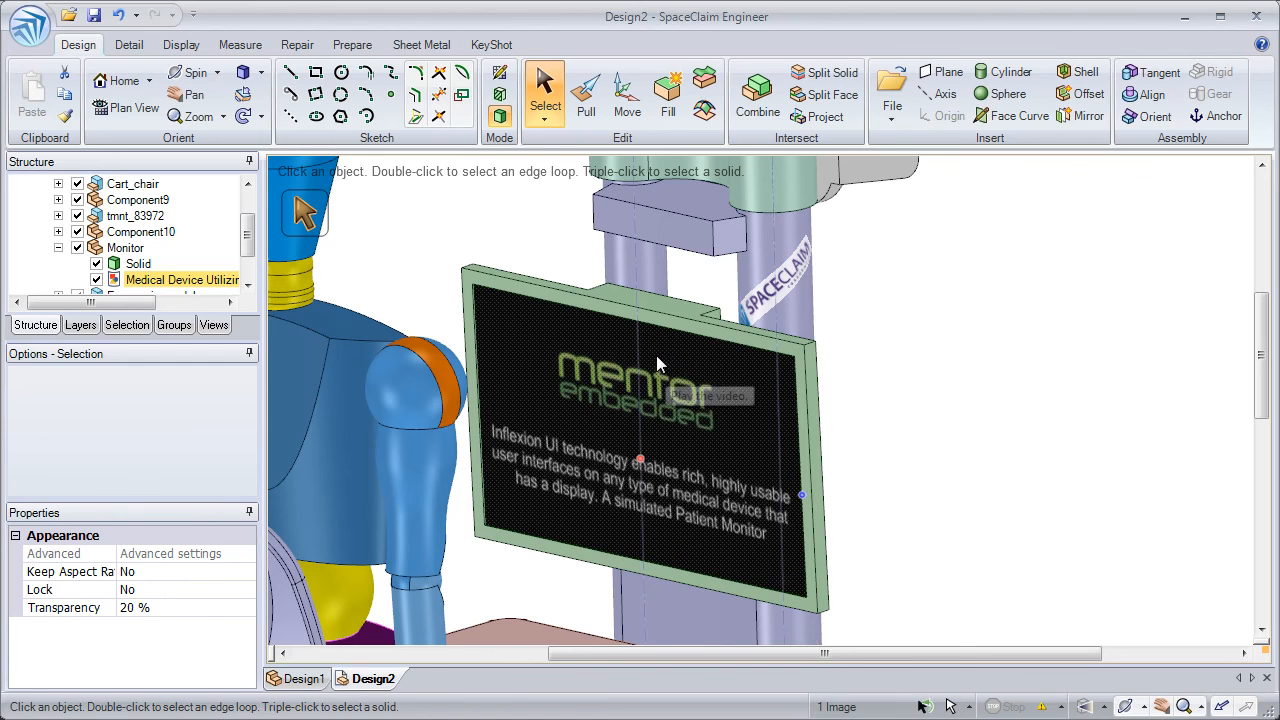
pyautogui.scroll(3, 658, 376)
pyautogui.scroll(-4, 651, 346)
pyautogui.moveTo(651, 346); pyautogui.dragTo(622, 320, button='middle')
# Move the Monitor component's solid together with its attached video using the Move tool
pyautogui.click(622, 95)
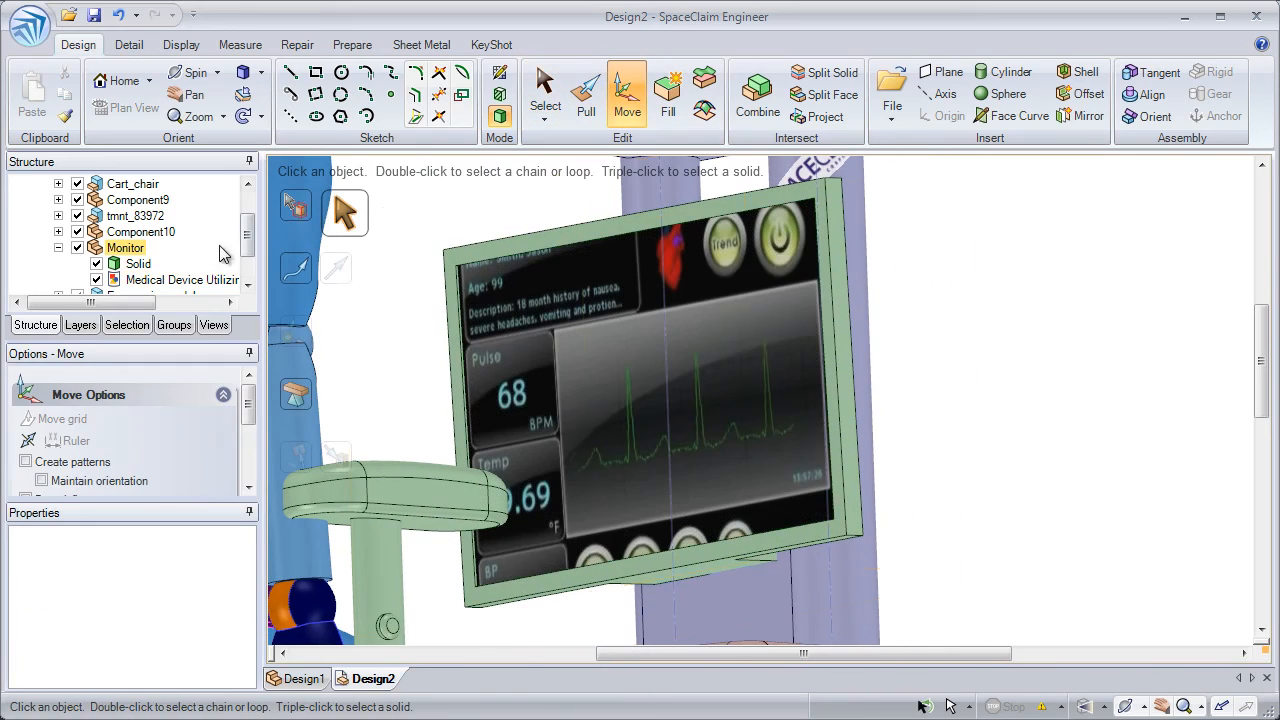
pyautogui.click(145, 263)
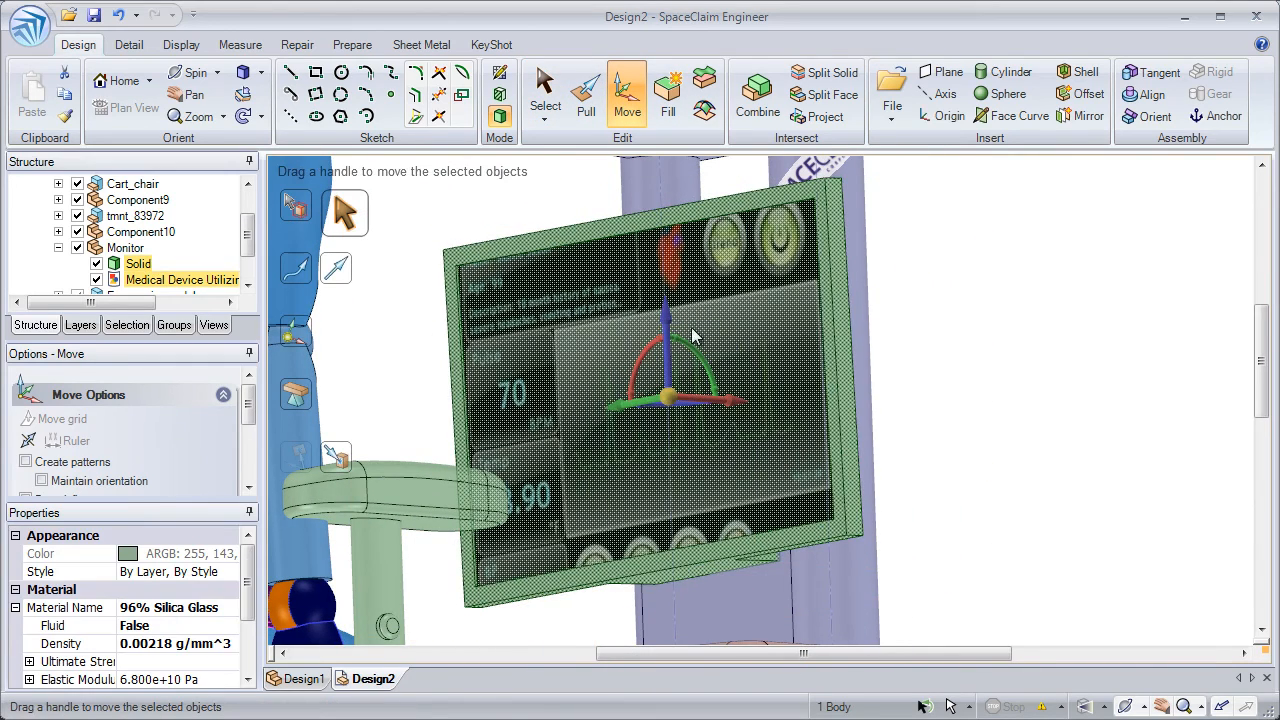
pyautogui.moveTo(663, 307); pyautogui.dragTo(688, 337)
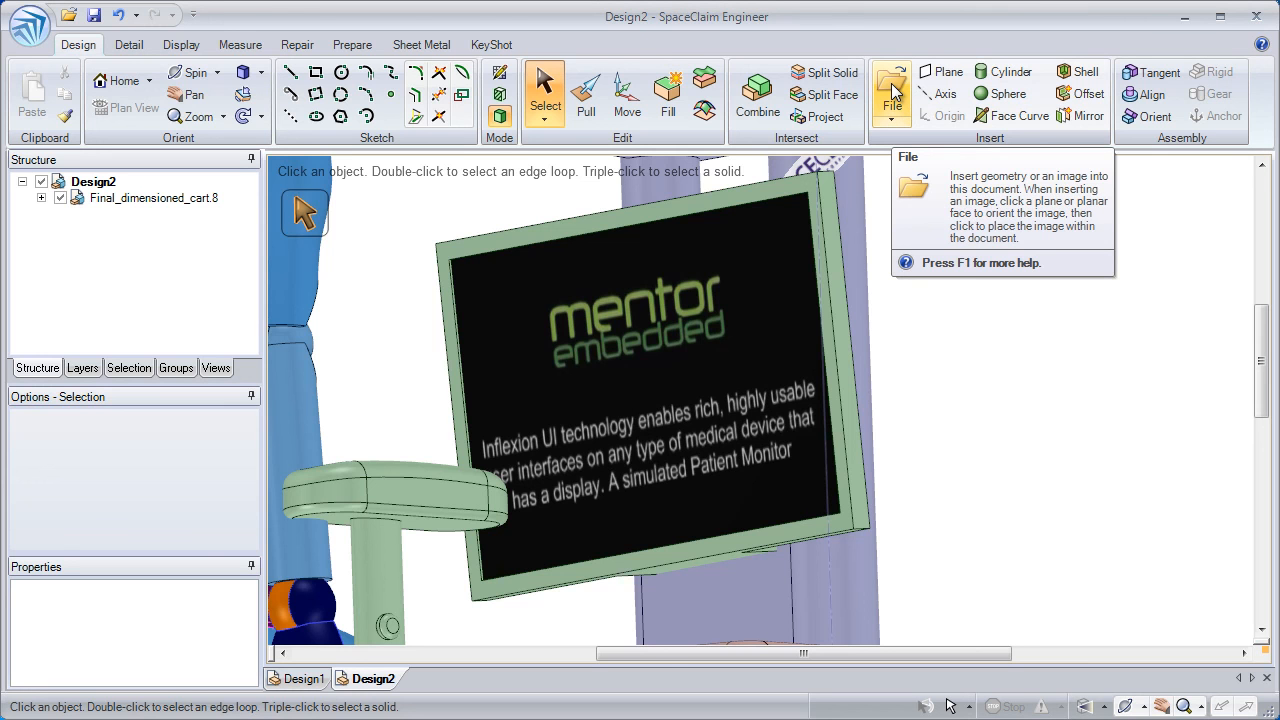
# Open the help for the Insert File command and read through the topic on inserting a video
pyautogui.press('F1')
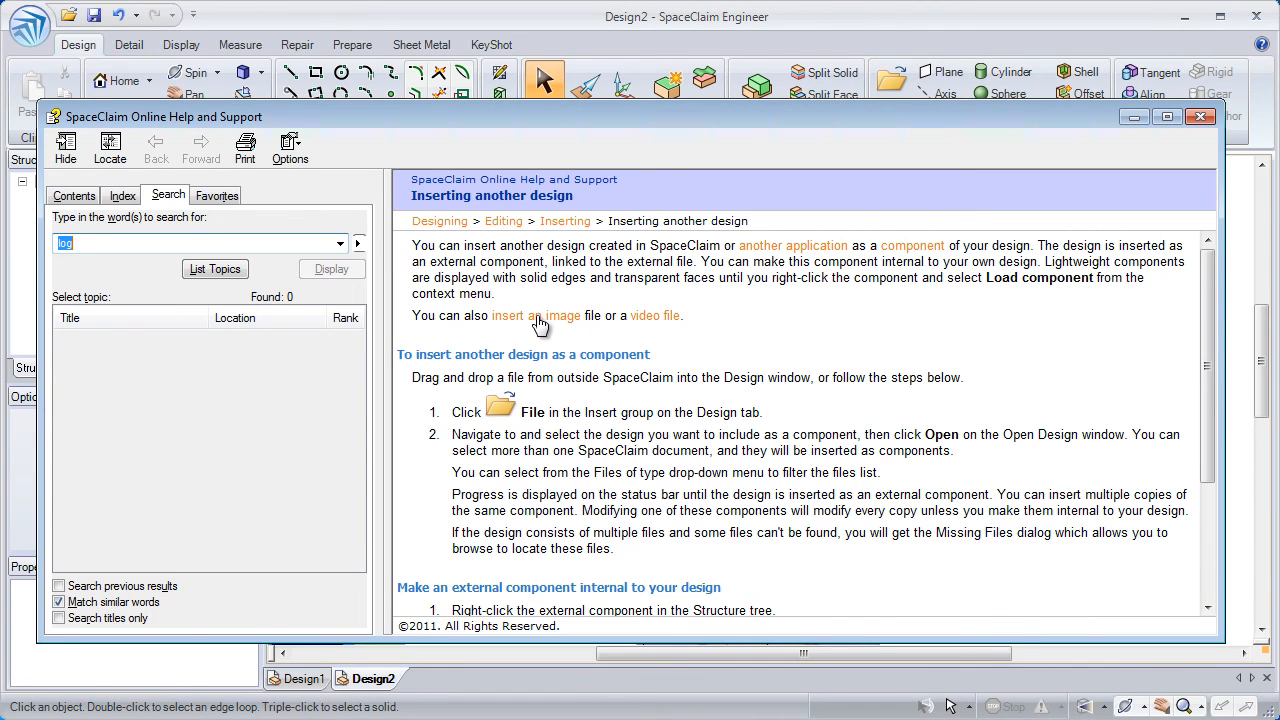
pyautogui.click(647, 316)
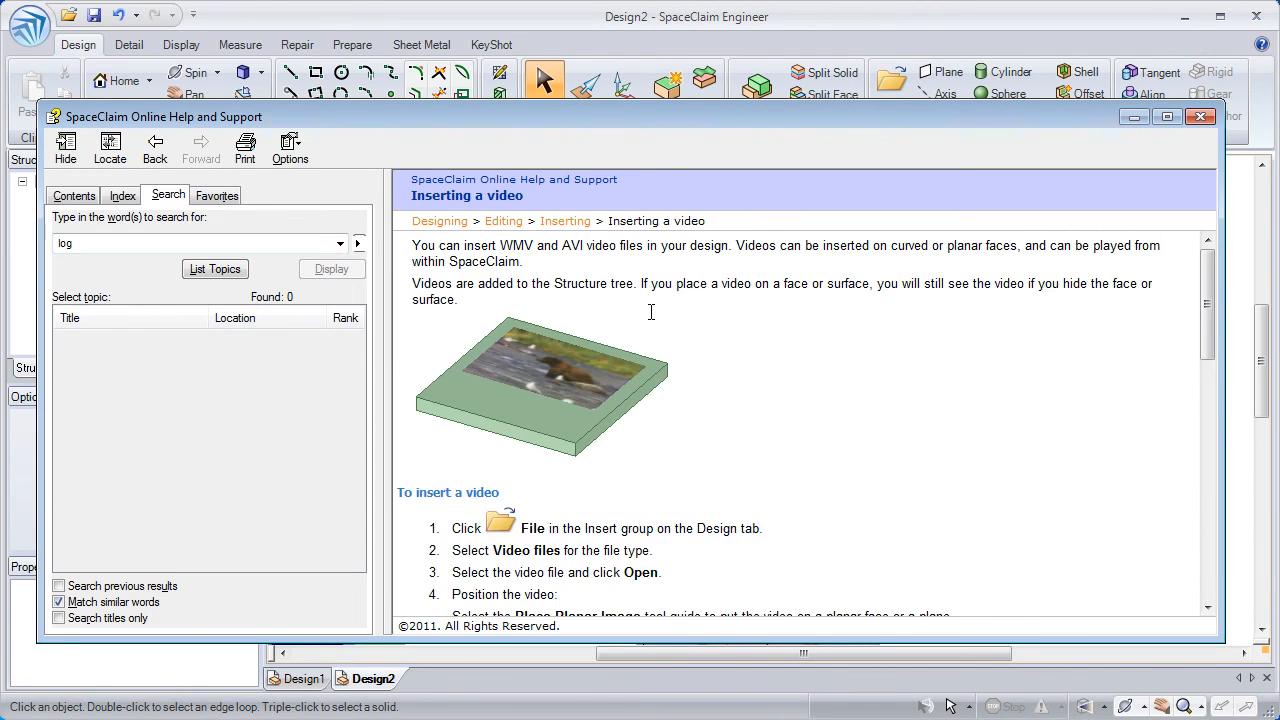
pyautogui.scroll(-5, 680, 322)
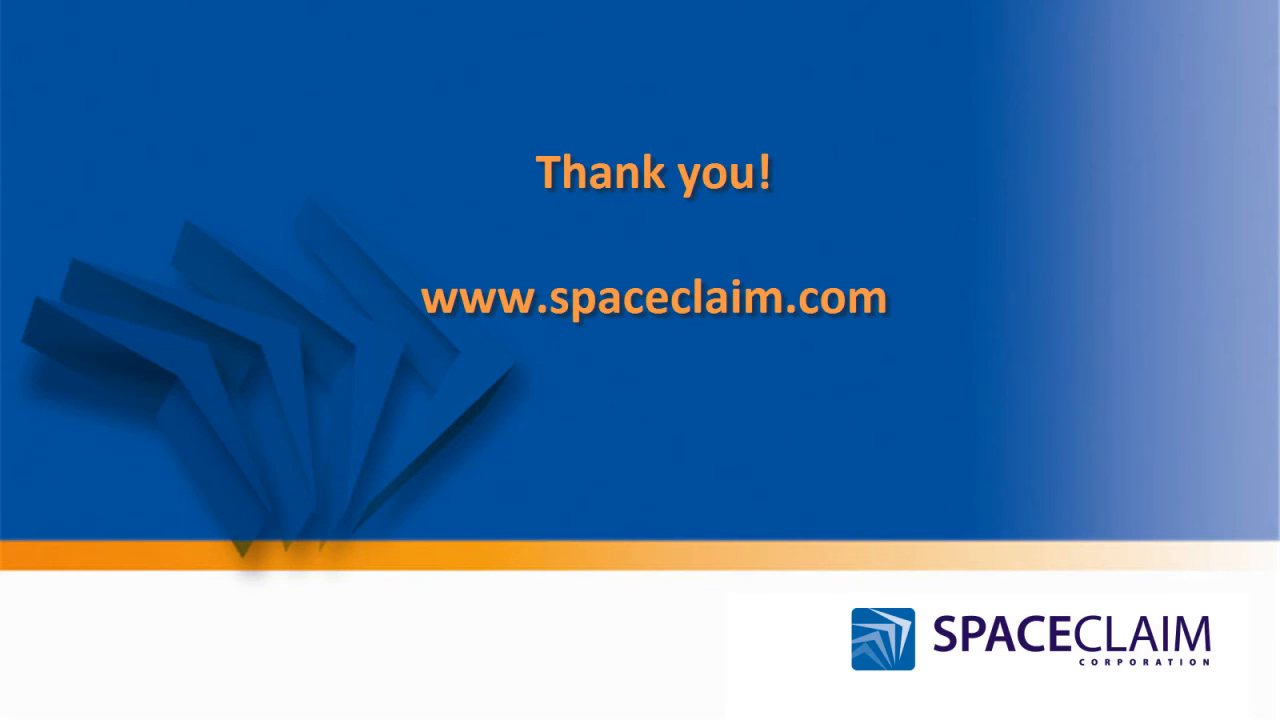